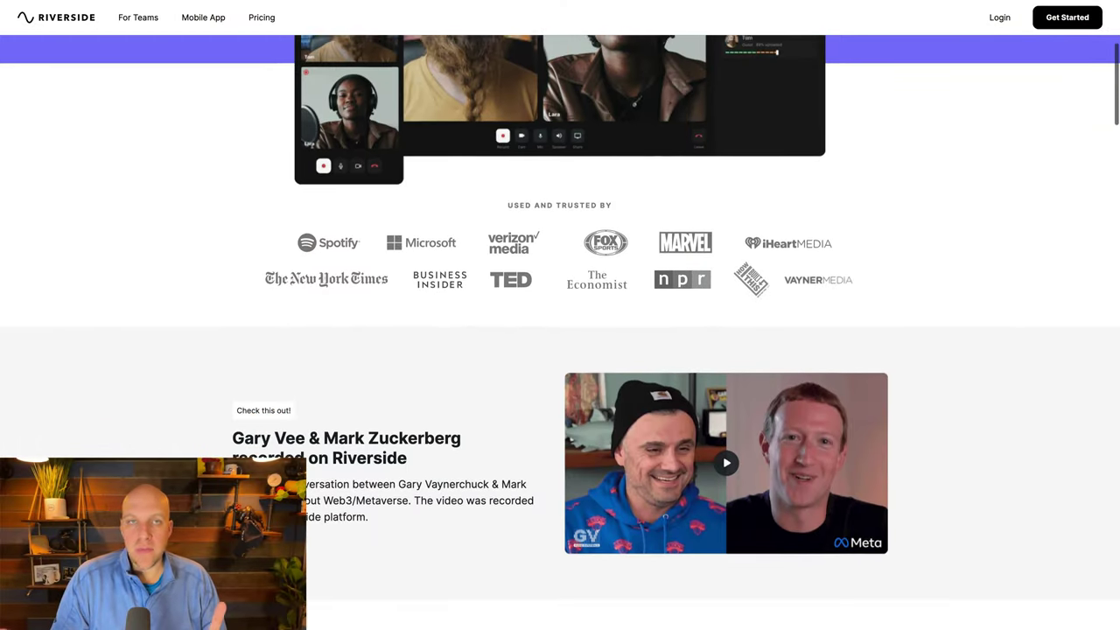
# Scroll down the Riverside.fm homepage through the recording features and podcast showcase
pyautogui.scroll(-5, 561, 333)
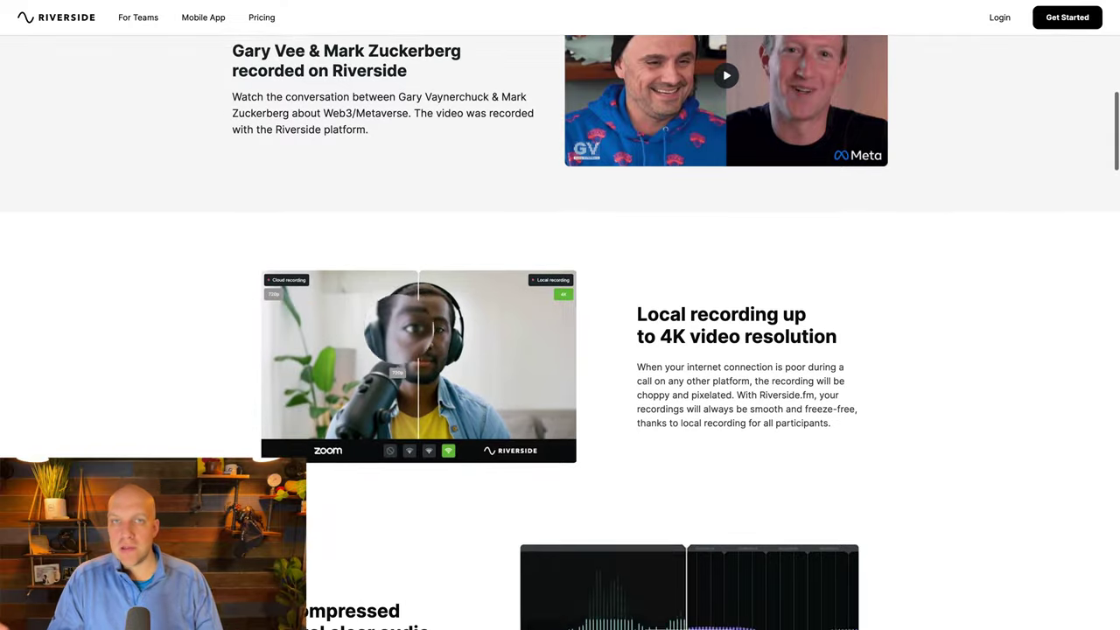
pyautogui.scroll(-4, 560, 332)
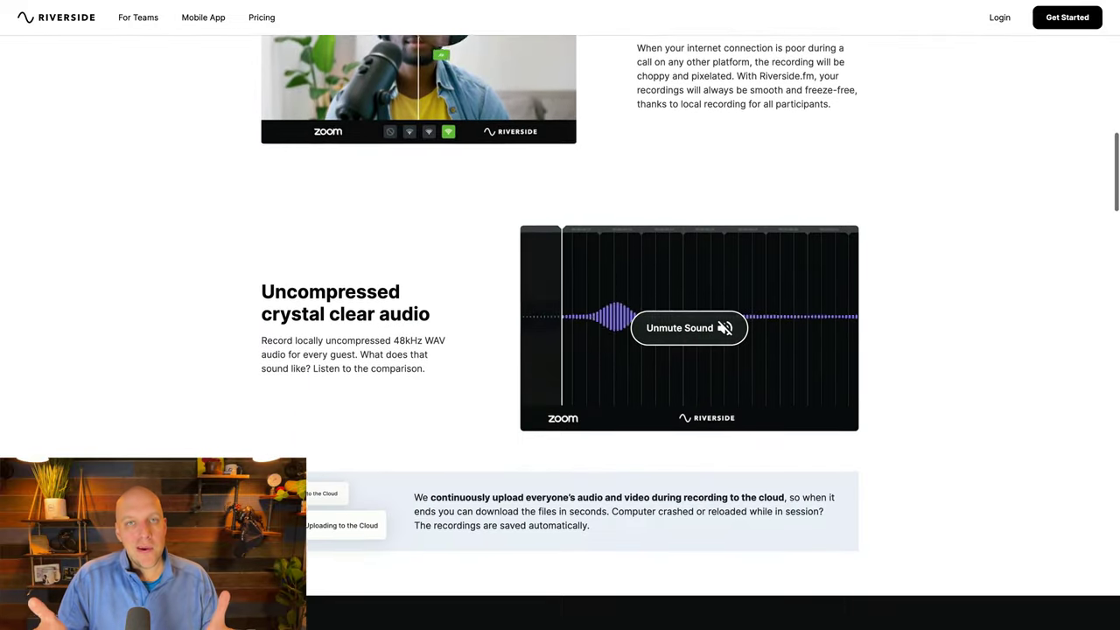
pyautogui.scroll(-5, 560, 333)
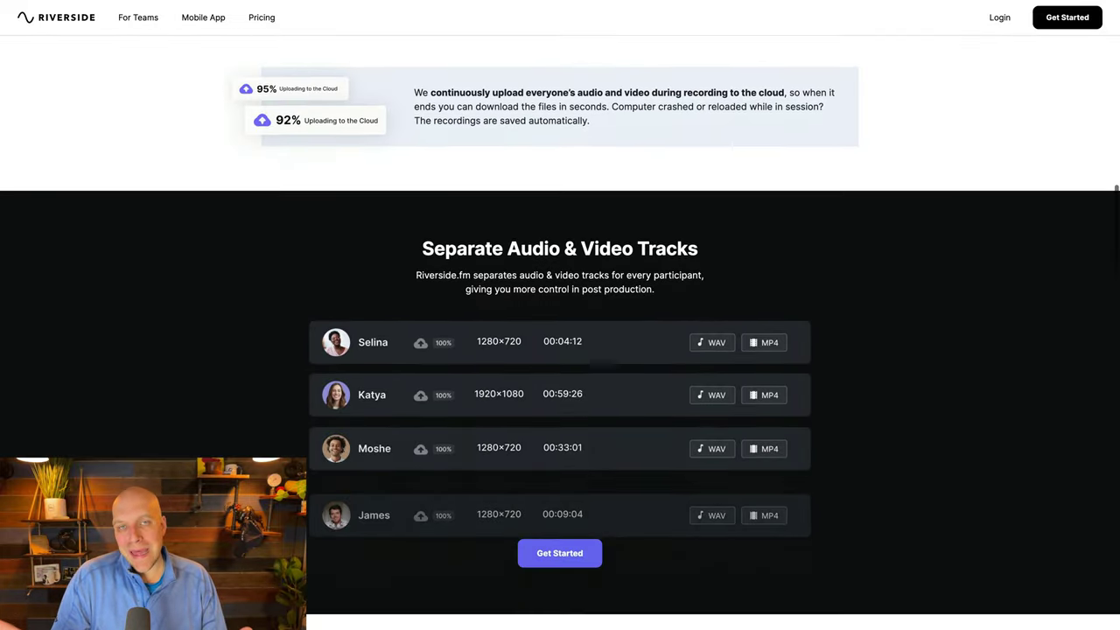
pyautogui.scroll(-4, 514, 521)
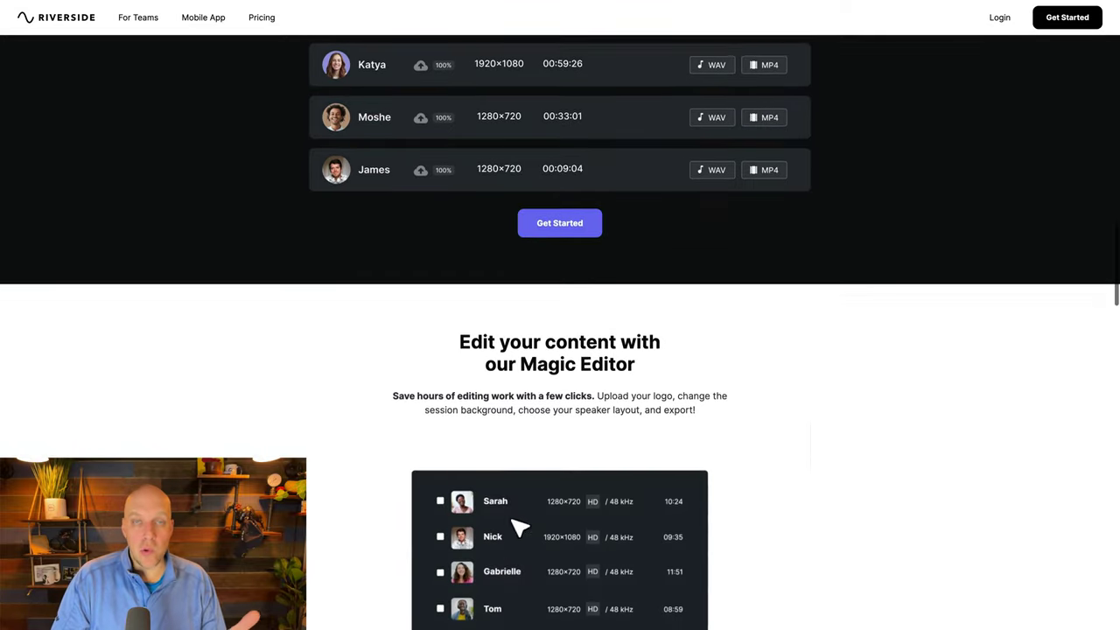
pyautogui.scroll(-4, 561, 332)
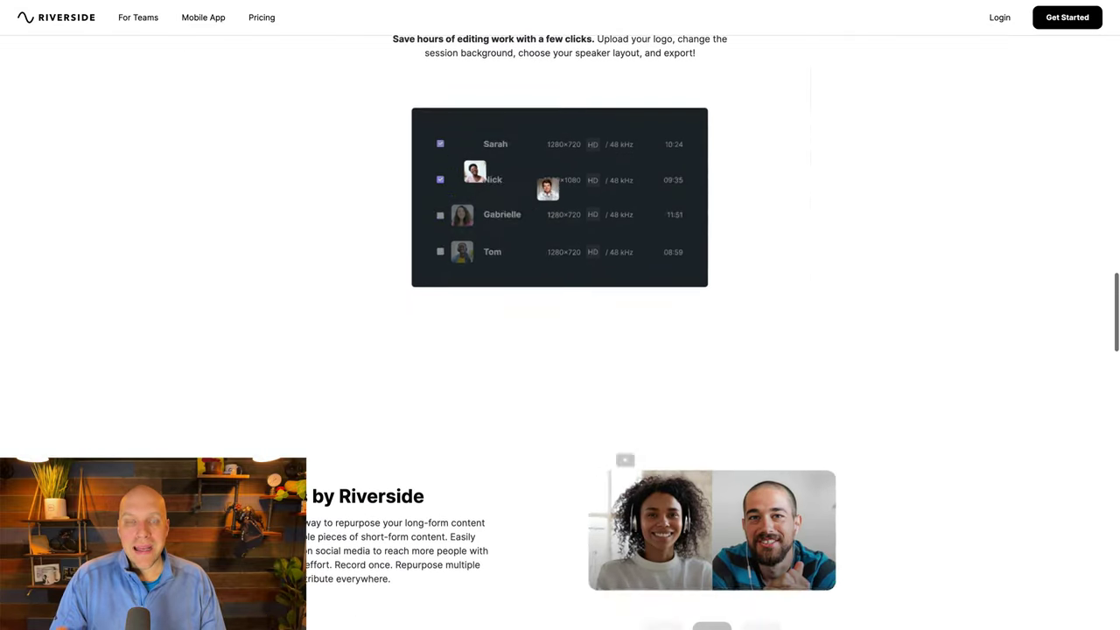
pyautogui.scroll(-5, 560, 333)
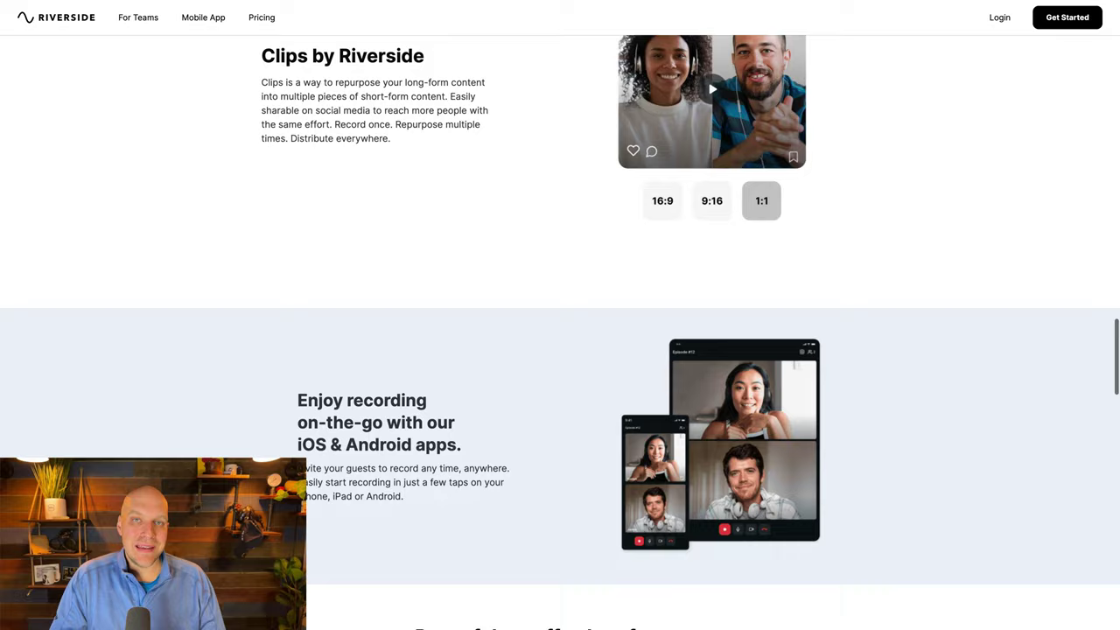
pyautogui.scroll(-4, 560, 333)
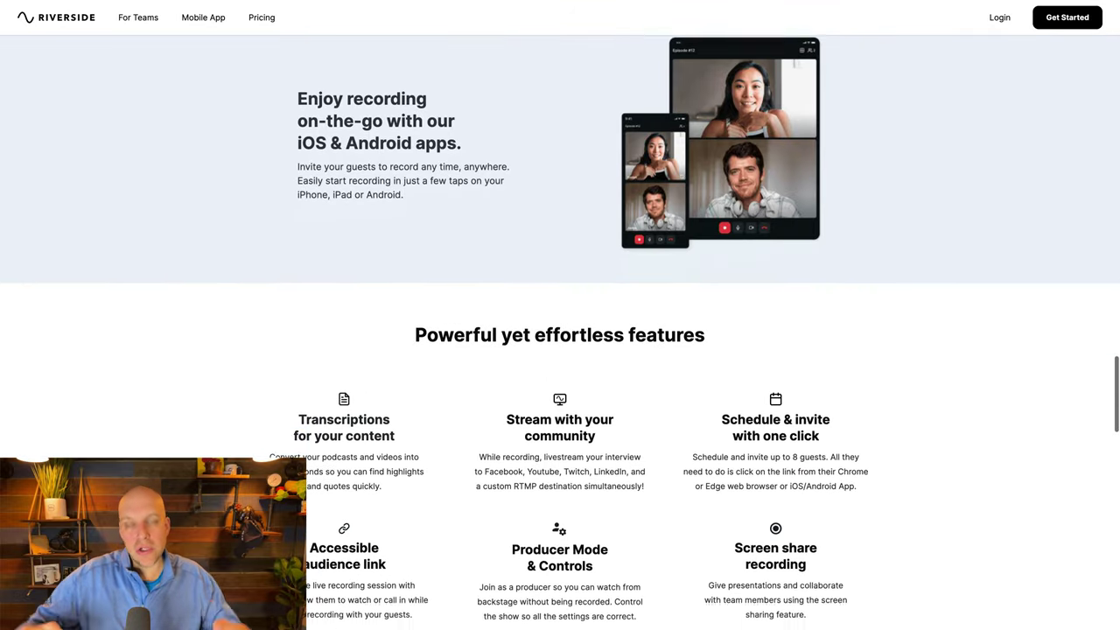
pyautogui.scroll(-6, 560, 333)
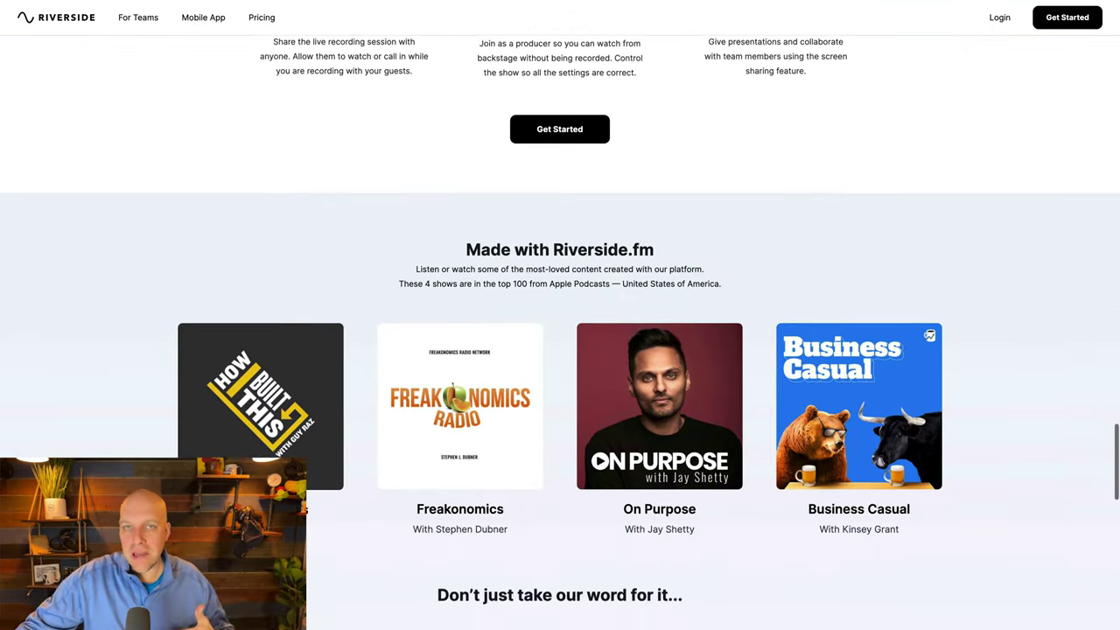
pyautogui.scroll(-4, 560, 332)
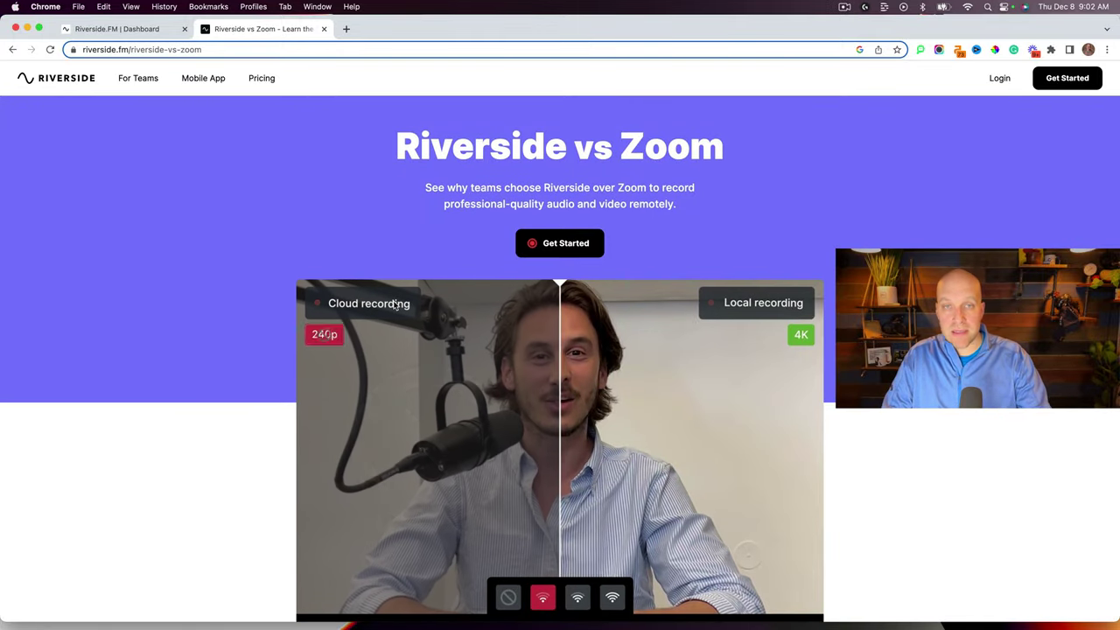
# Scroll the Riverside vs Zoom page to show the whole Cloud vs Local recording demo
pyautogui.scroll(-4, 630, 186)
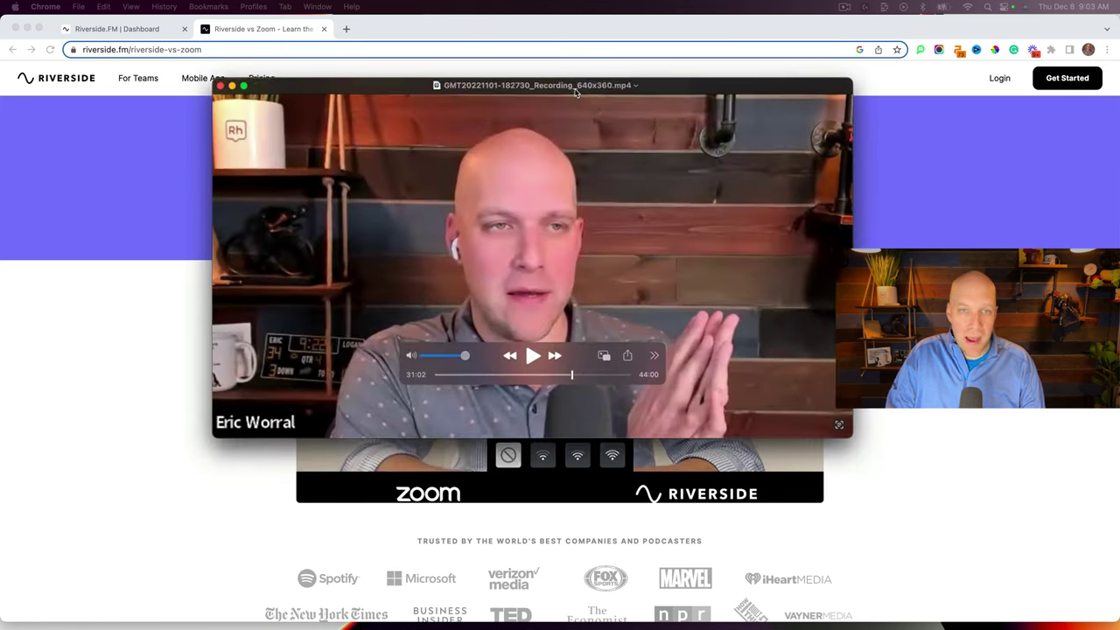
# Move the recording's player window aside and jump playback ahead to about 00:25:37
pyautogui.moveTo(574, 92); pyautogui.dragTo(407, 129)
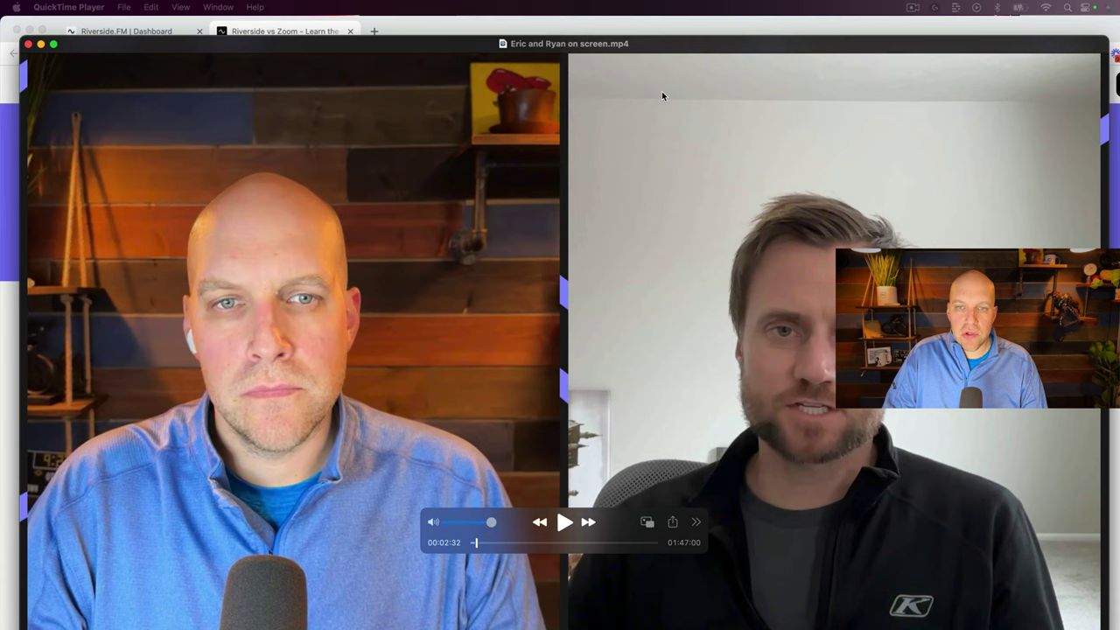
pyautogui.moveTo(550, 286)
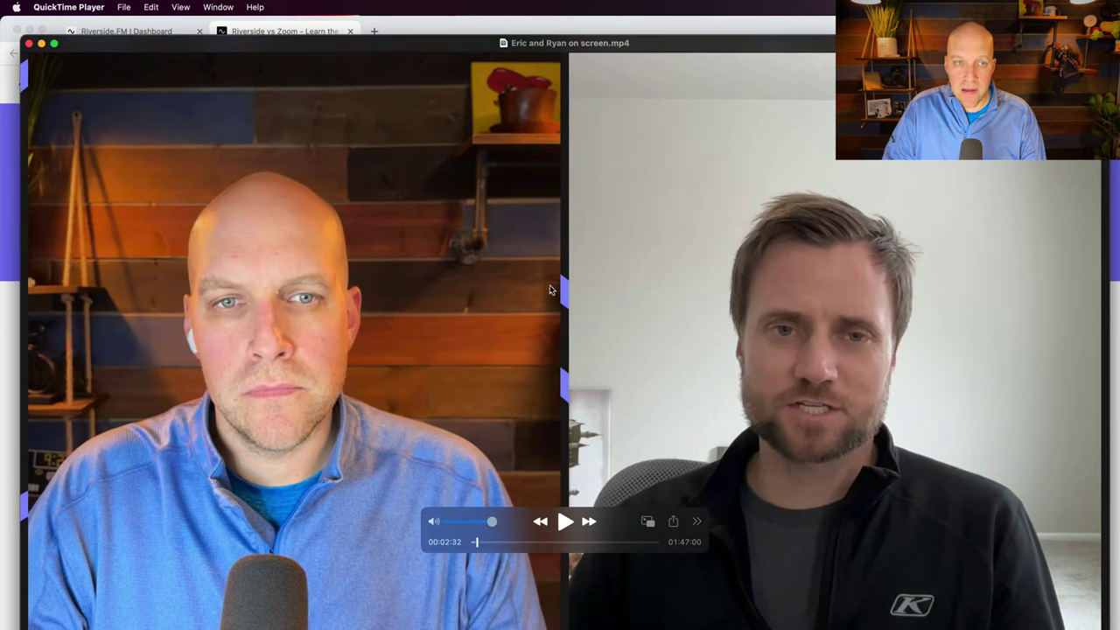
pyautogui.moveTo(483, 542); pyautogui.dragTo(569, 545)
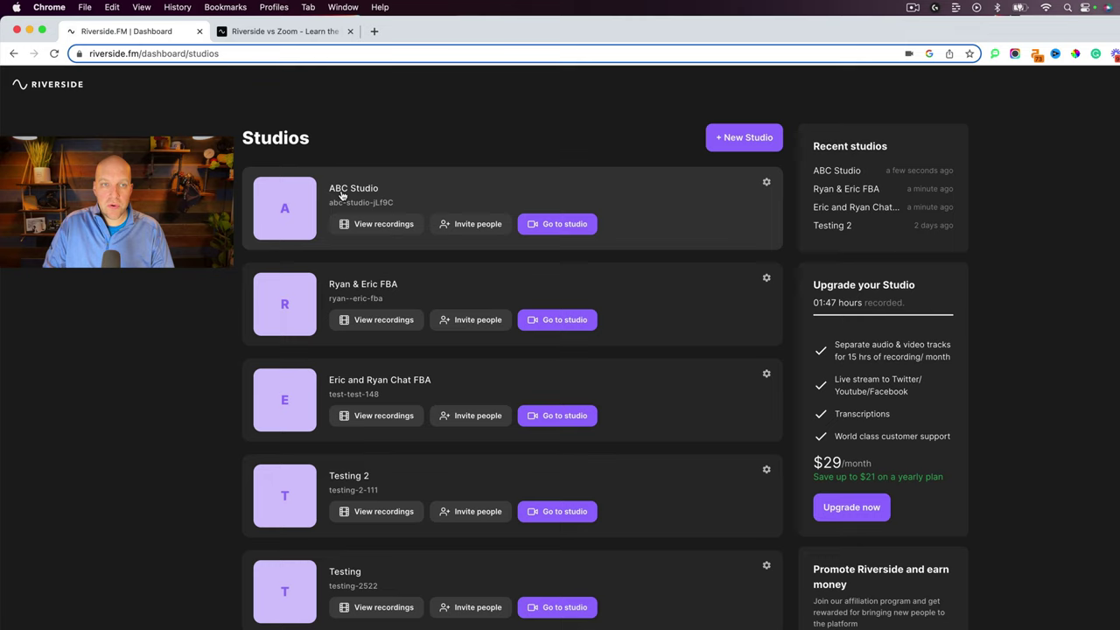
# Create the new studio Y|XYZ Studio and join it as host, choosing no headphones
pyautogui.click(747, 140)
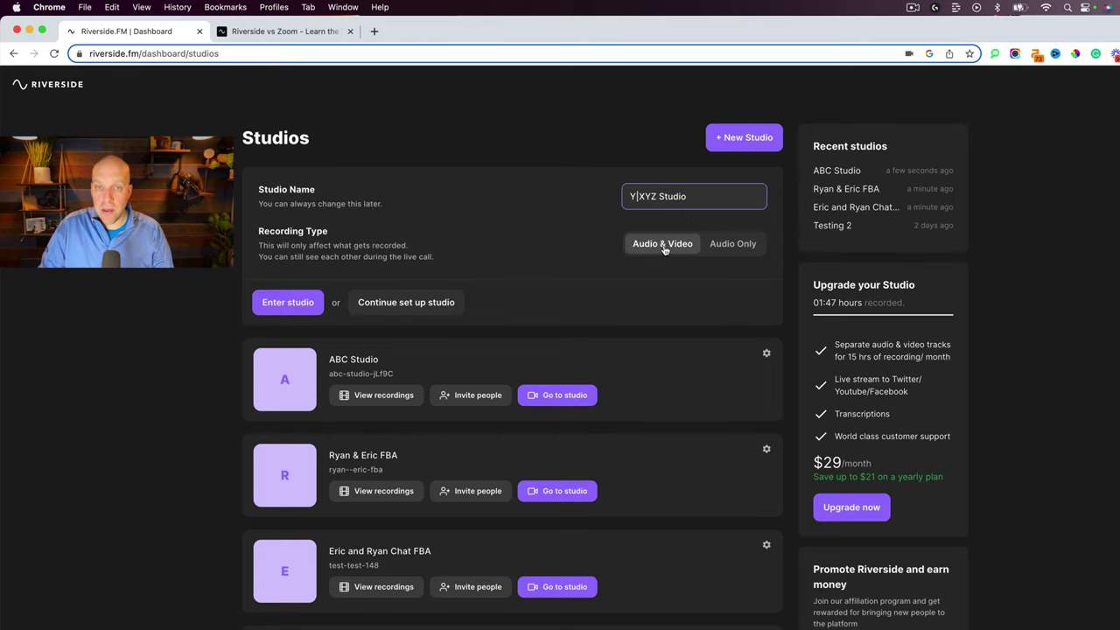
pyautogui.click(286, 303)
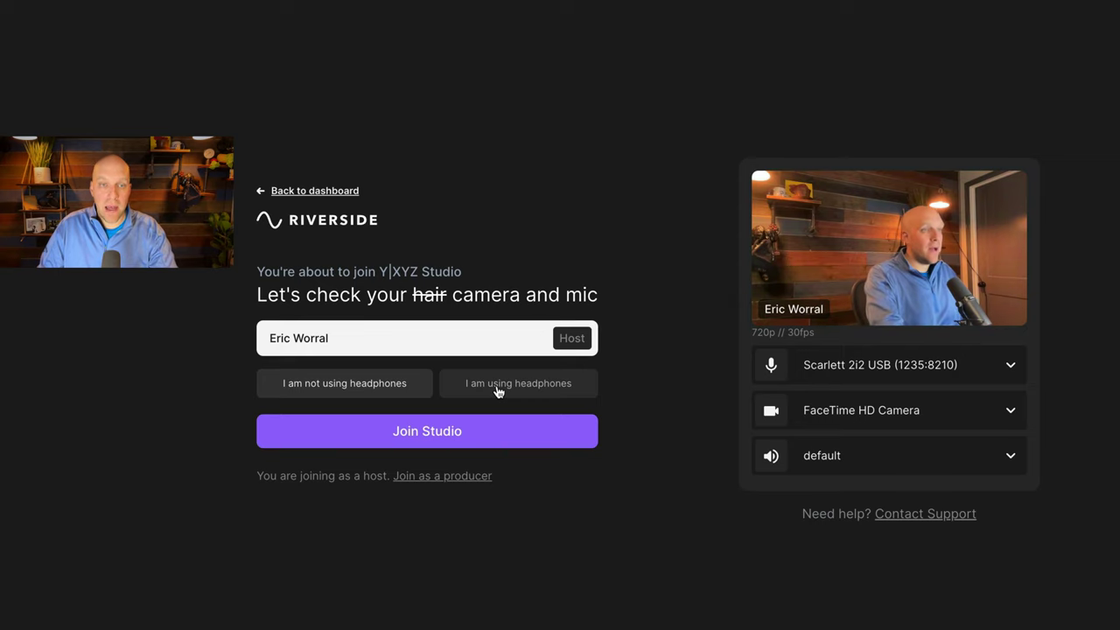
pyautogui.click(375, 390)
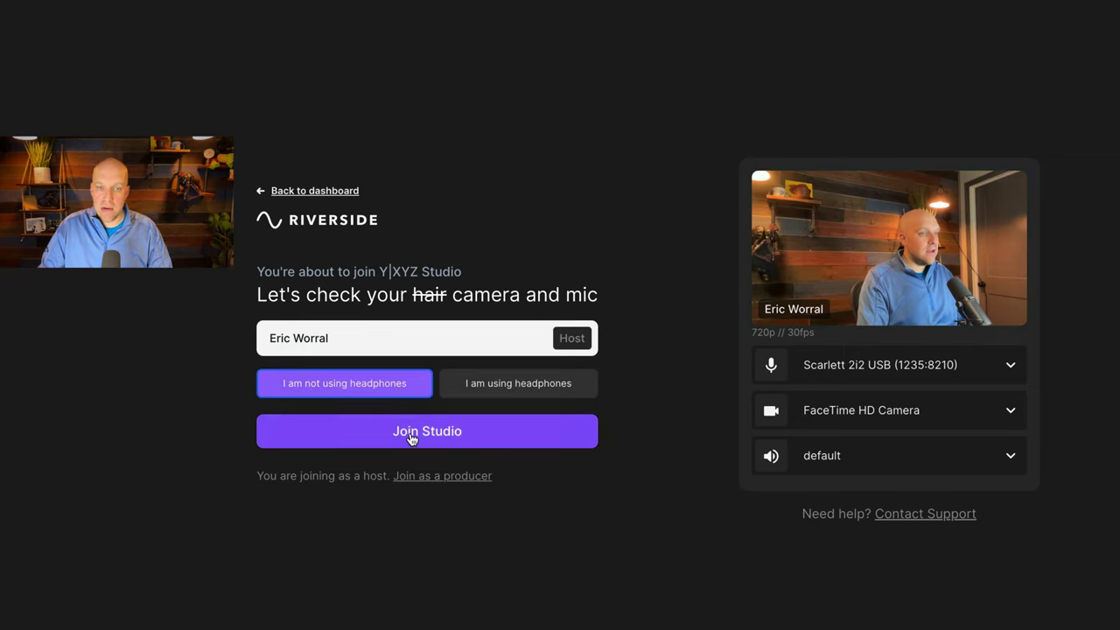
pyautogui.click(410, 433)
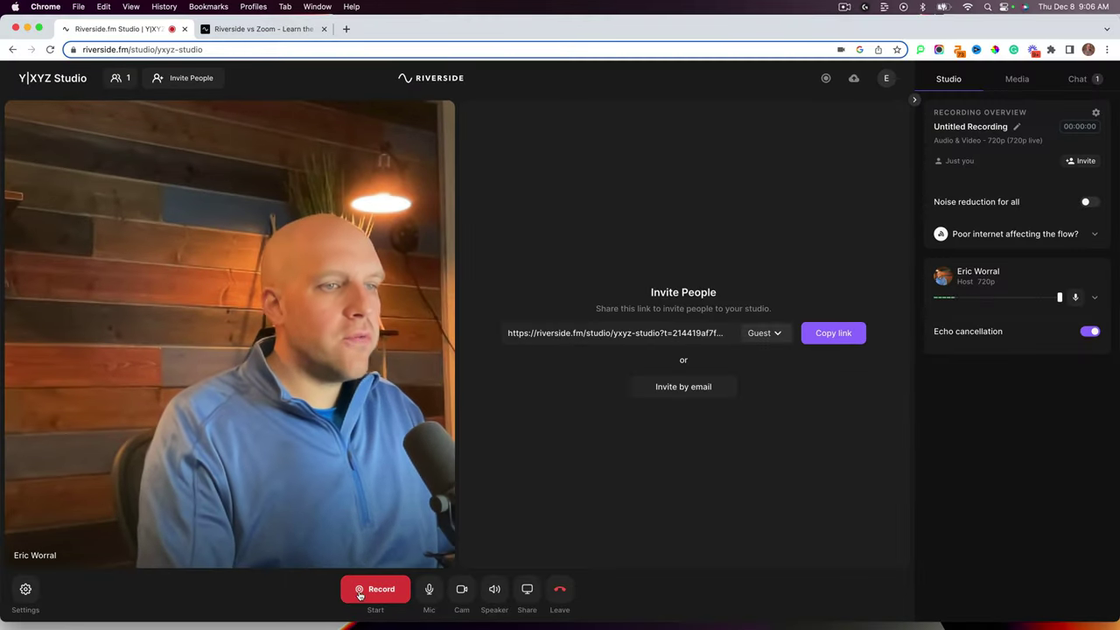
# Switch the camera from Logitech BRIO to the iPhone camera, then cancel screen sharing
pyautogui.click(429, 591)
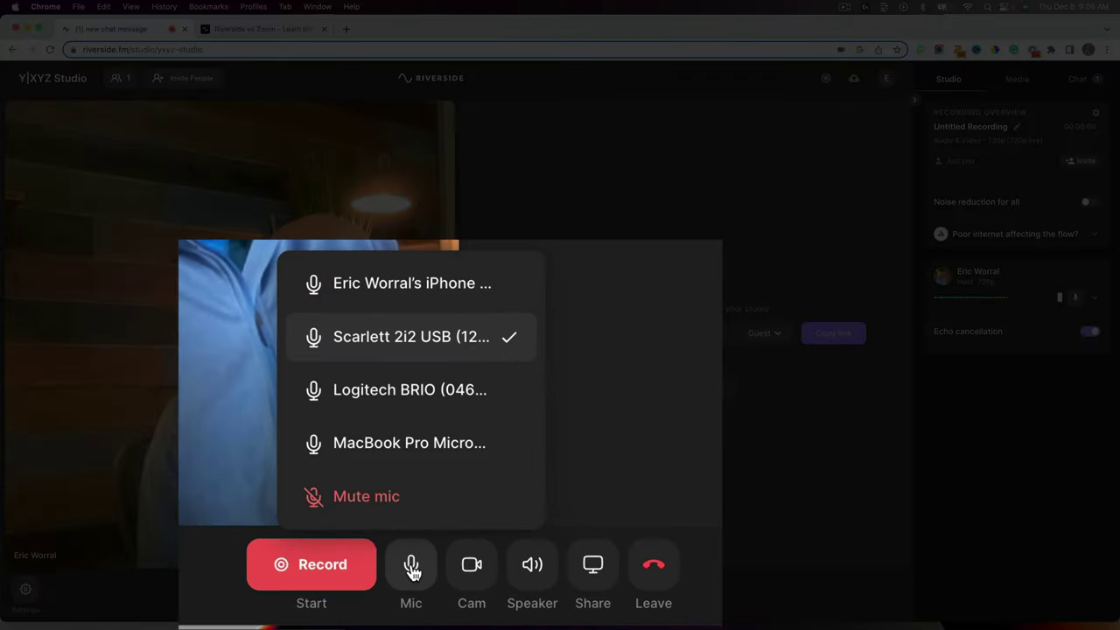
pyautogui.click(473, 567)
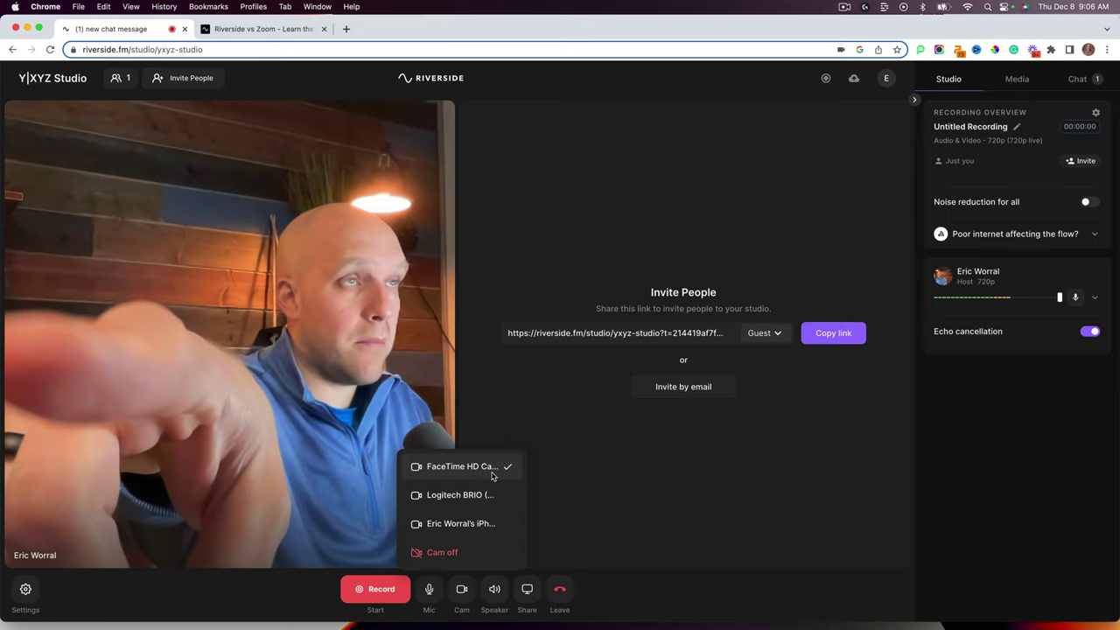
pyautogui.click(487, 495)
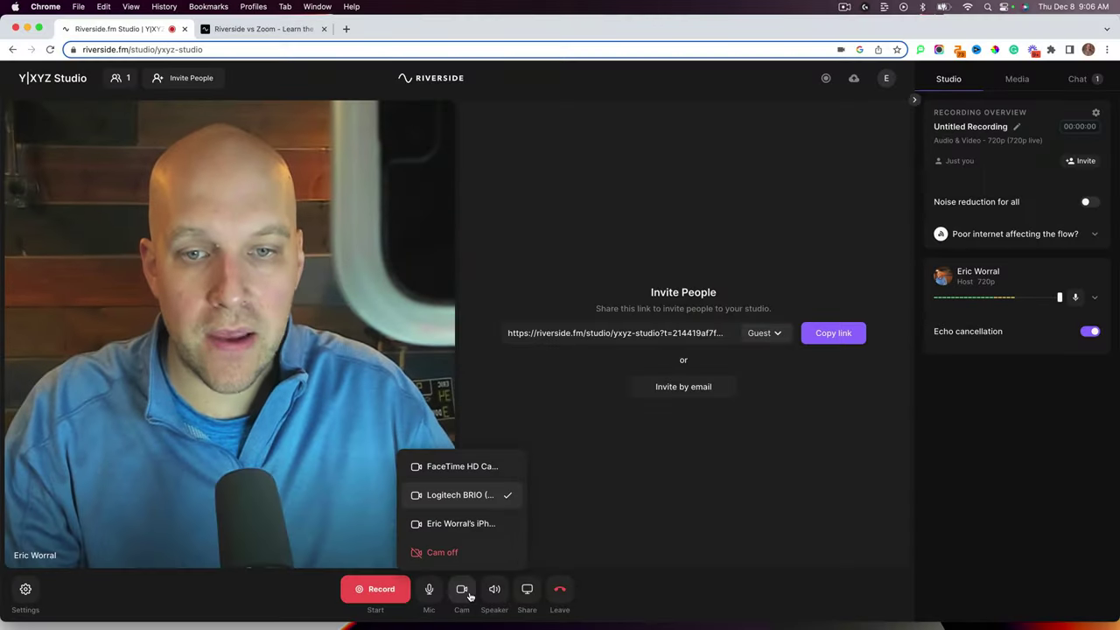
pyautogui.click(461, 524)
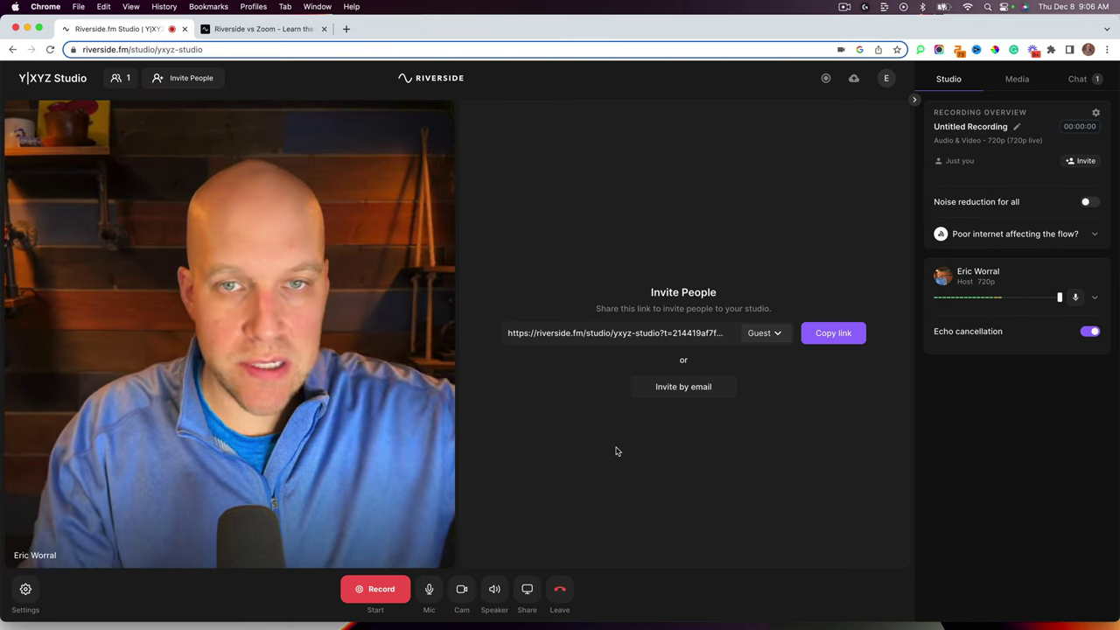
pyautogui.click(527, 589)
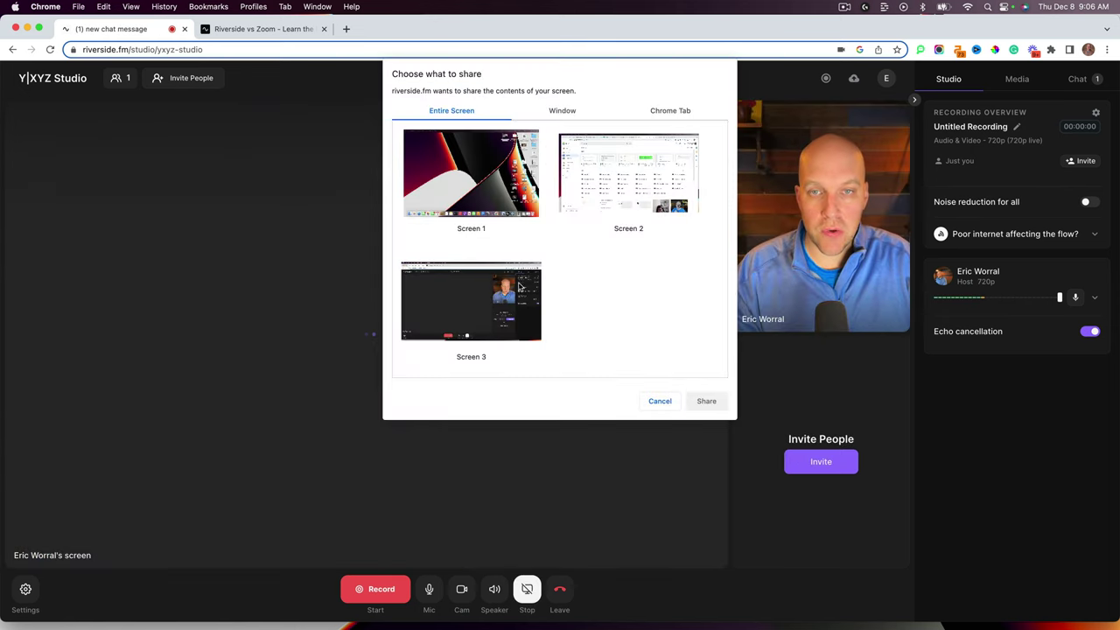
pyautogui.click(658, 401)
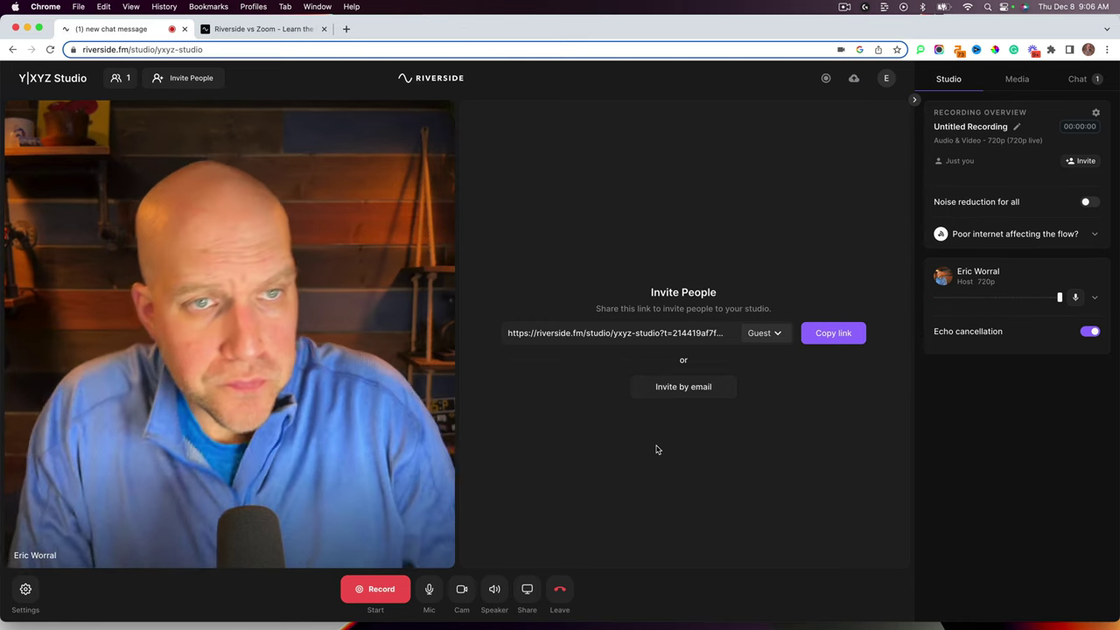
# Toggle noise reduction on and off, keep the invite role as Guest, then show the Media library
pyautogui.click(1085, 202)
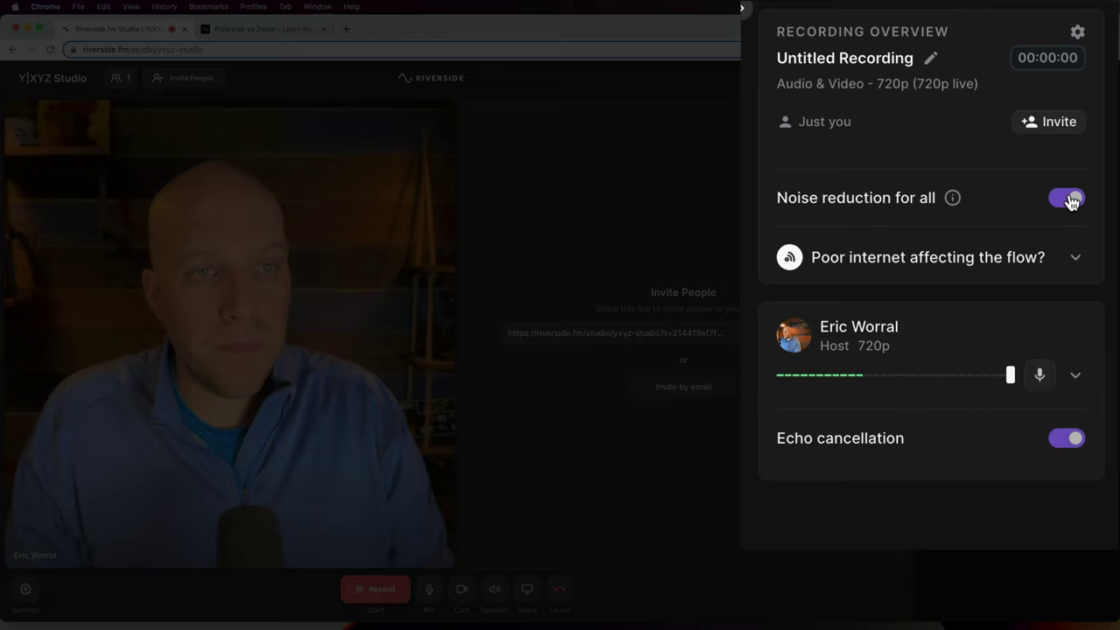
pyautogui.click(1070, 200)
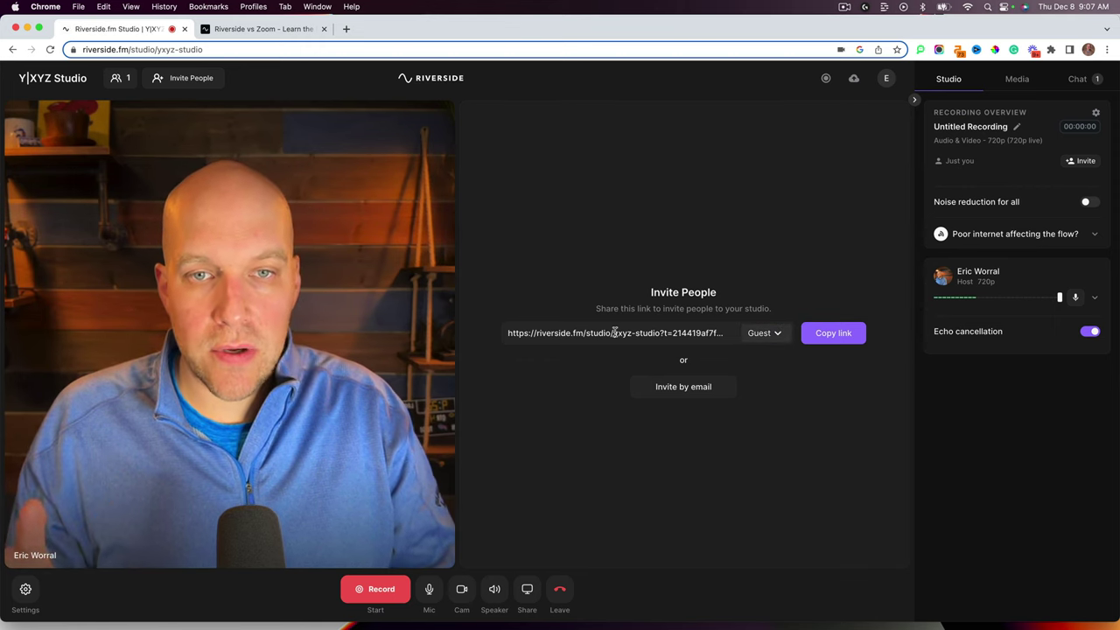
pyautogui.click(763, 336)
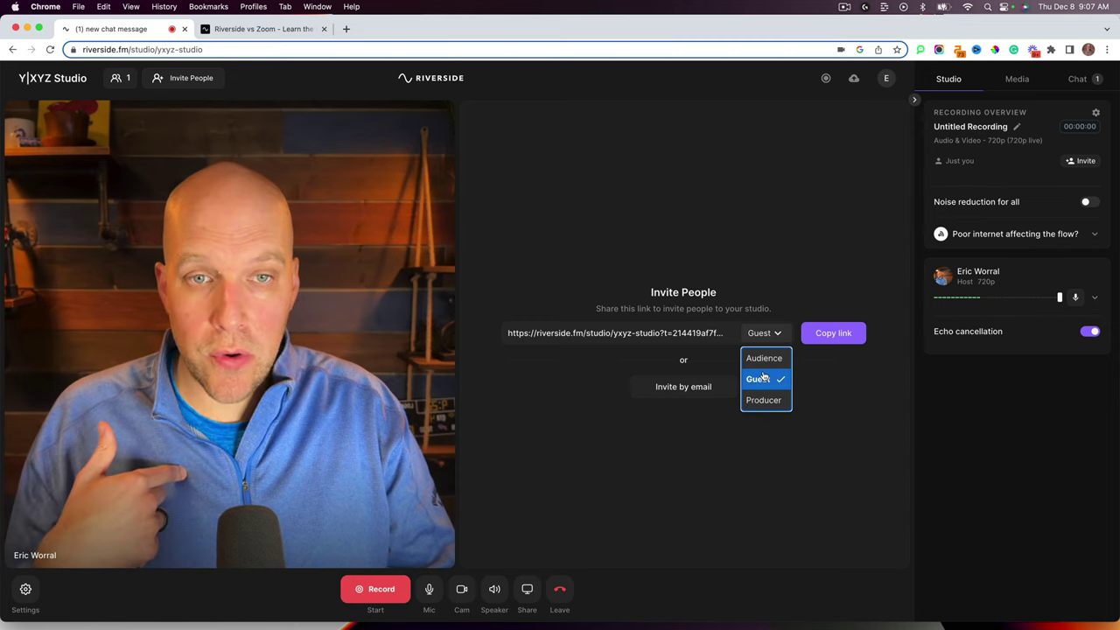
pyautogui.click(763, 382)
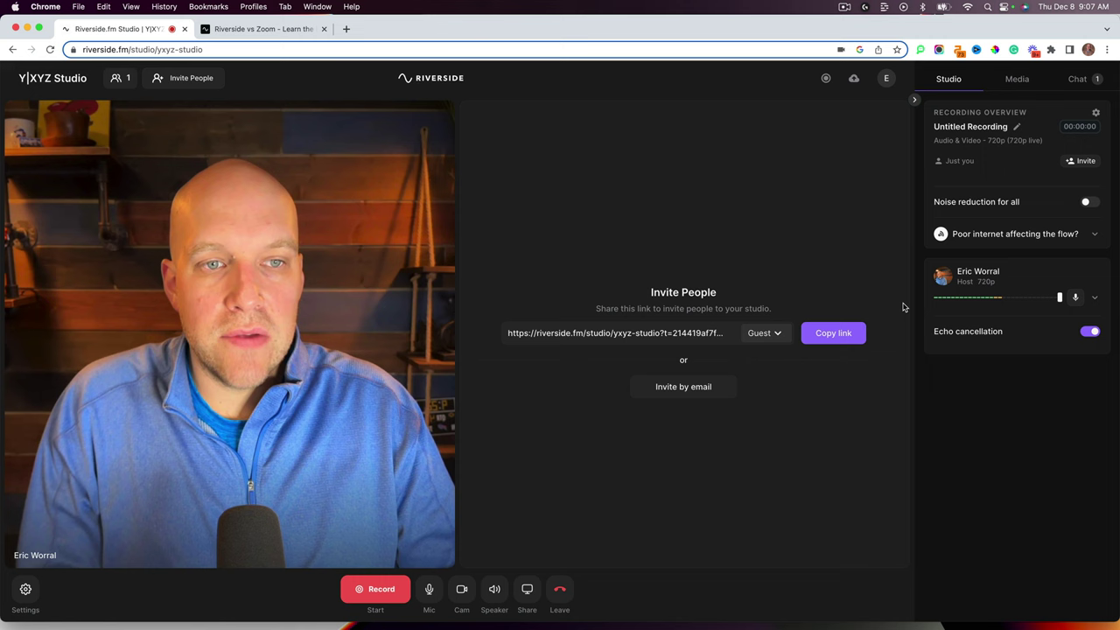
pyautogui.moveTo(1014, 333)
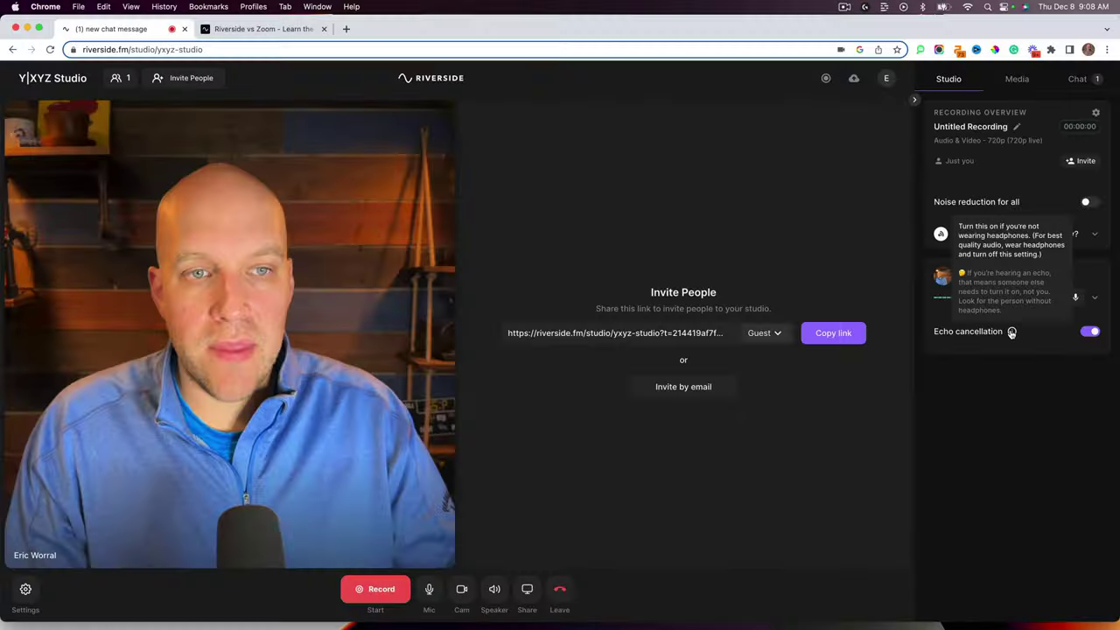
pyautogui.click(1020, 79)
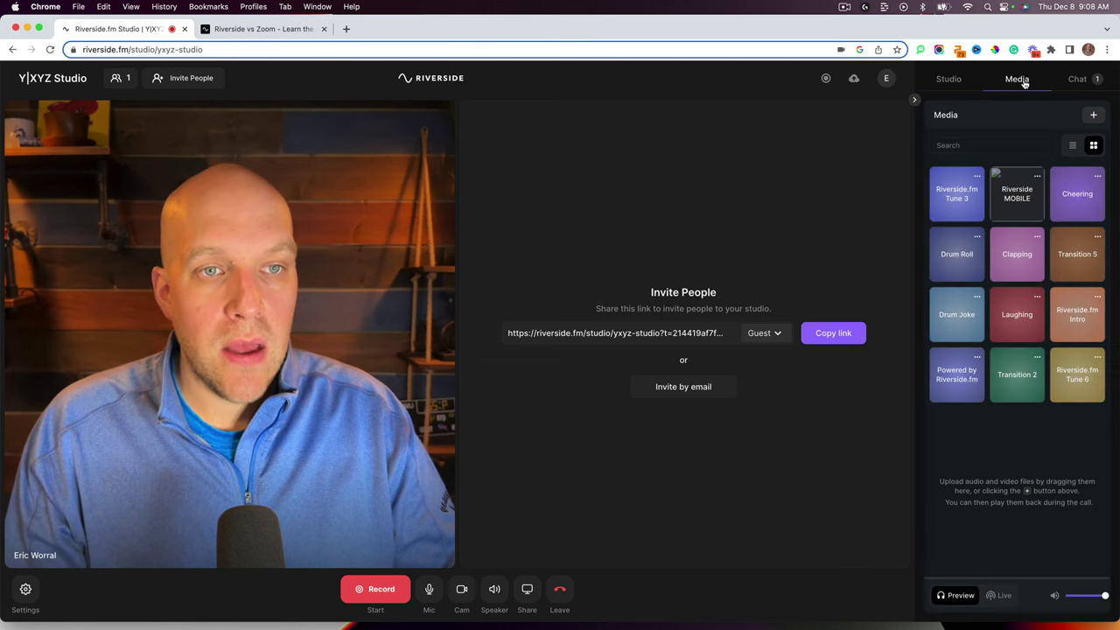
pyautogui.click(1018, 256)
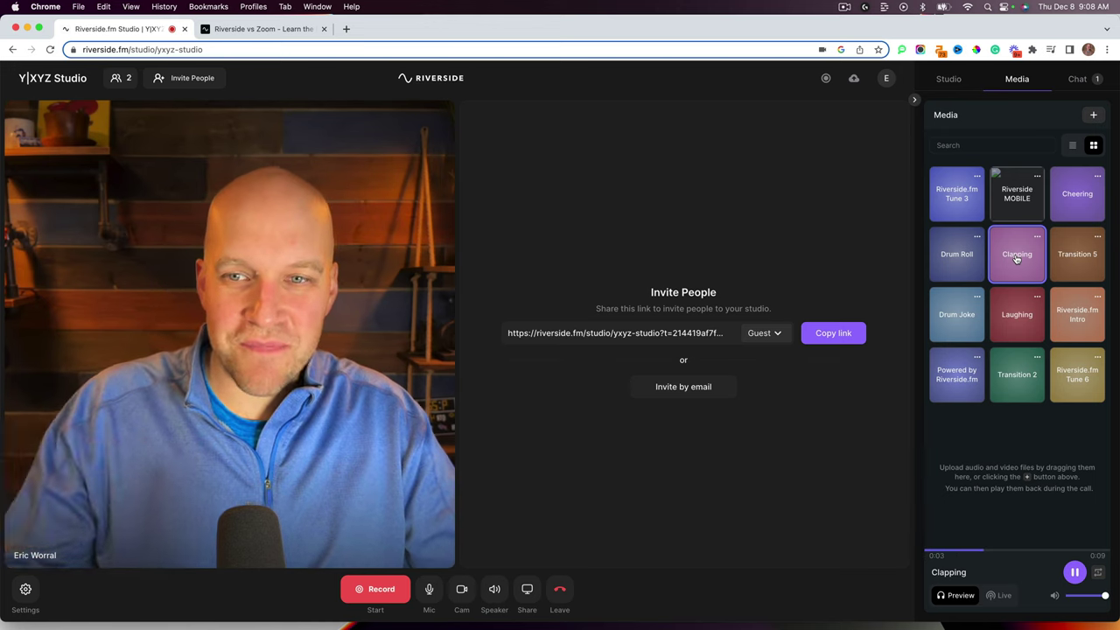
pyautogui.click(973, 311)
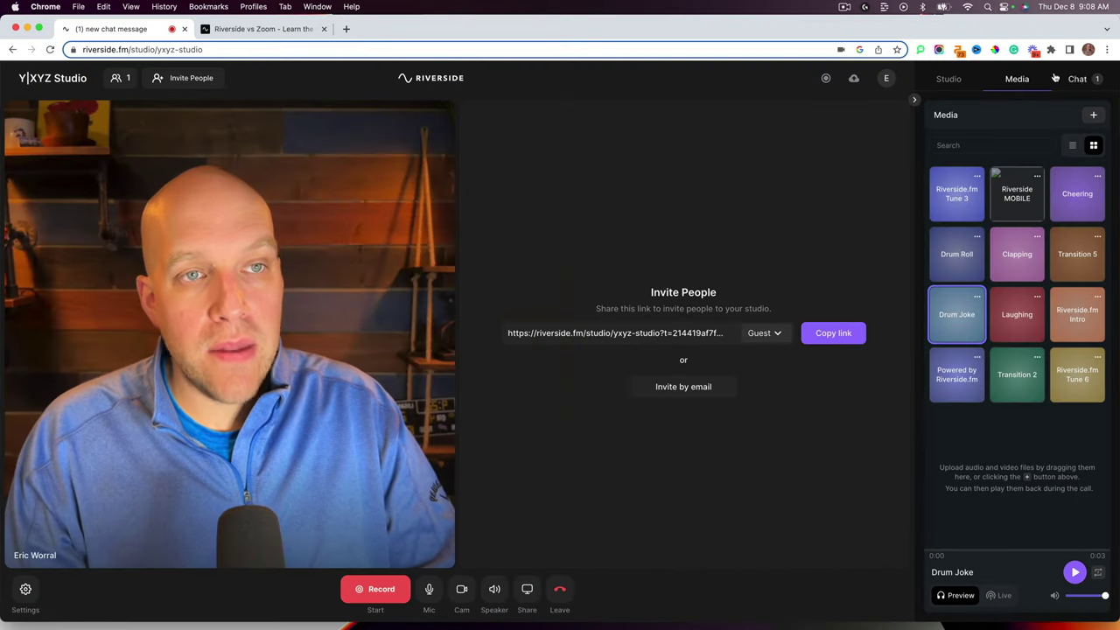
pyautogui.click(1083, 77)
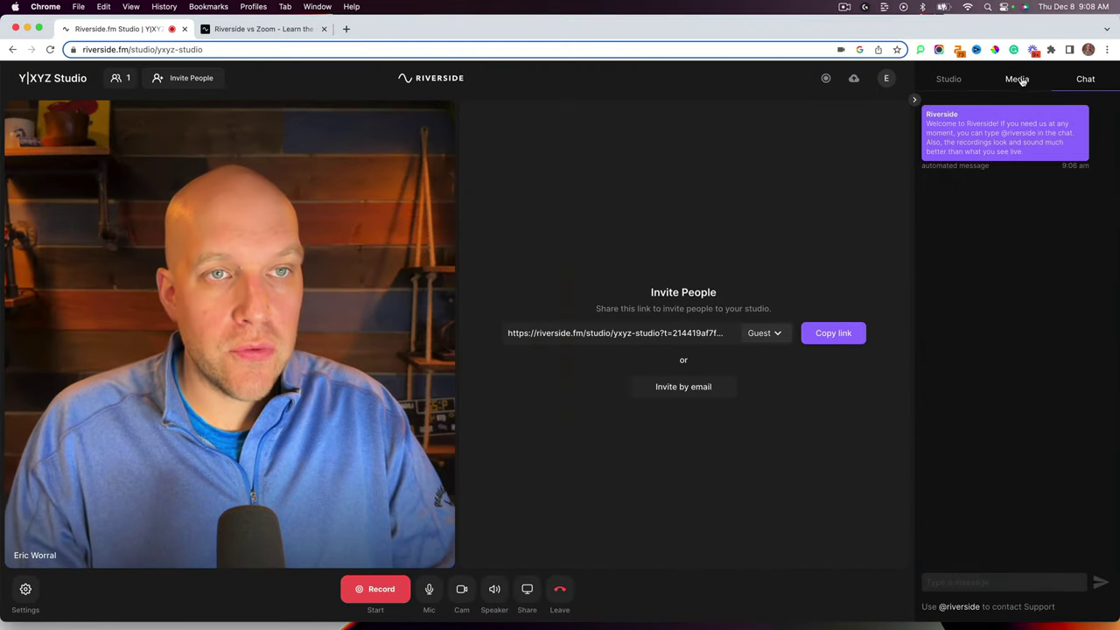
pyautogui.click(1020, 79)
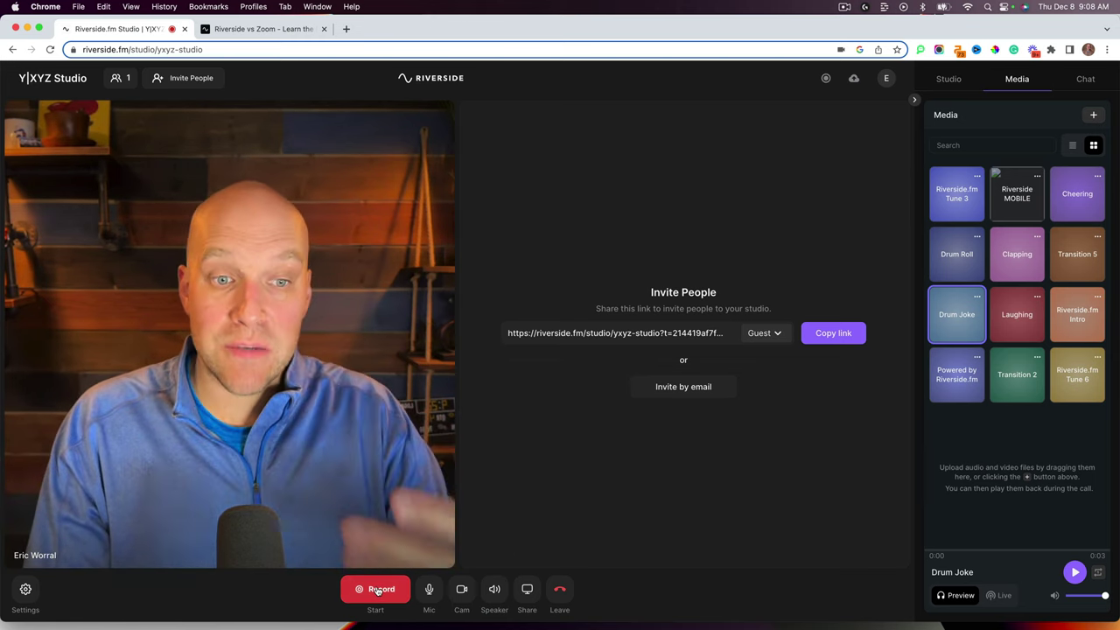
# Record a session with one marked clip and wait for Recording Done and Upload Complete
pyautogui.click(378, 591)
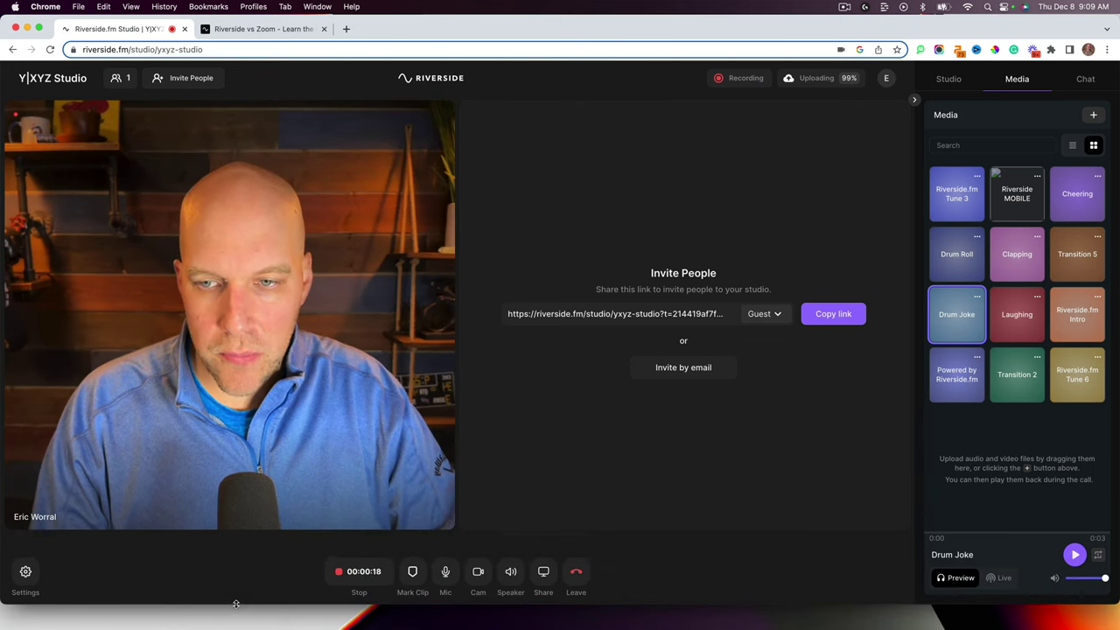
pyautogui.click(416, 572)
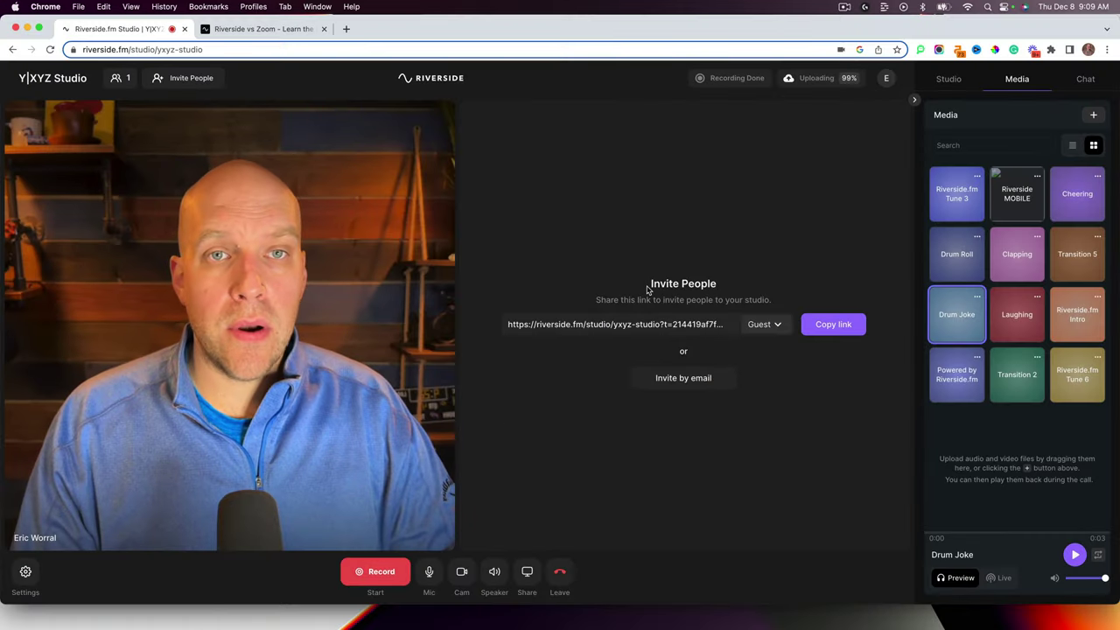
pyautogui.moveTo(744, 80)
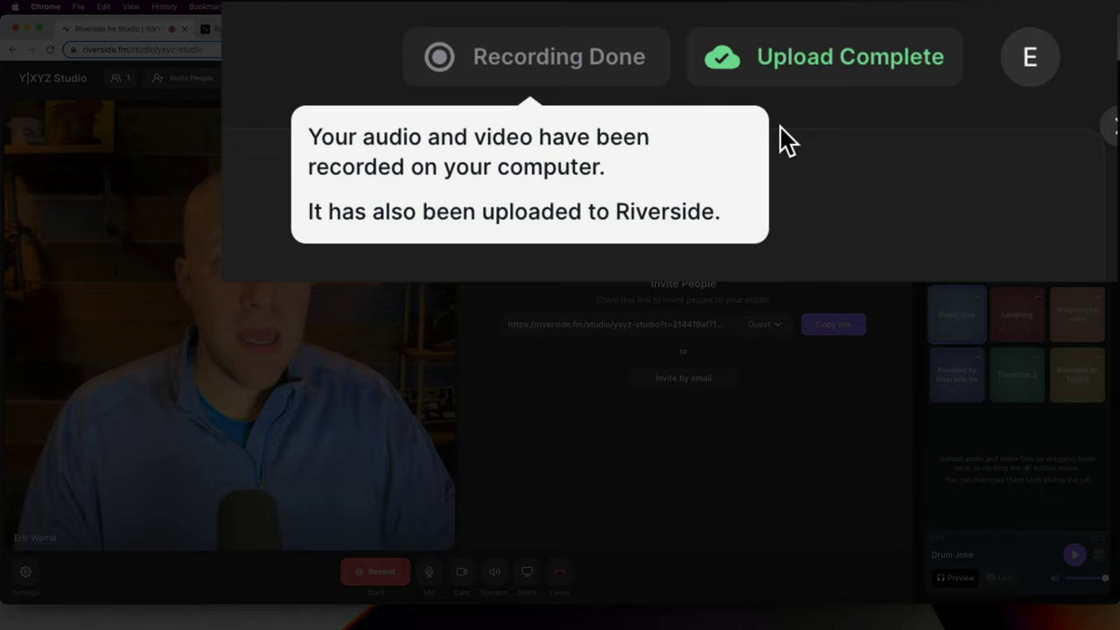
pyautogui.moveTo(891, 62)
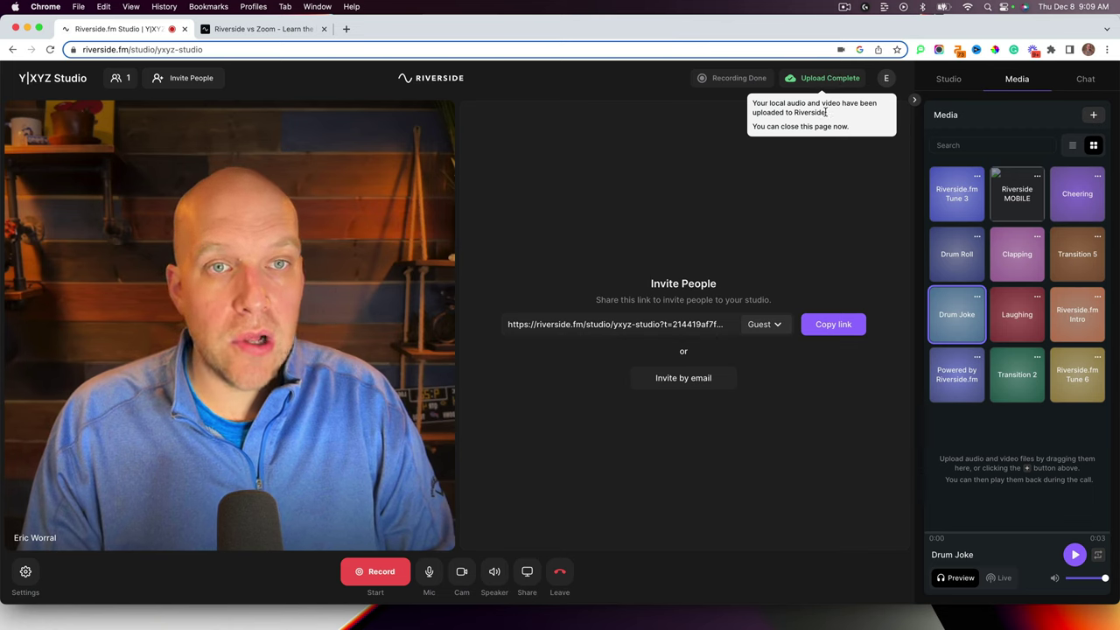
# Leave the studio and scroll through the new recording's tracks and clips
pyautogui.click(561, 575)
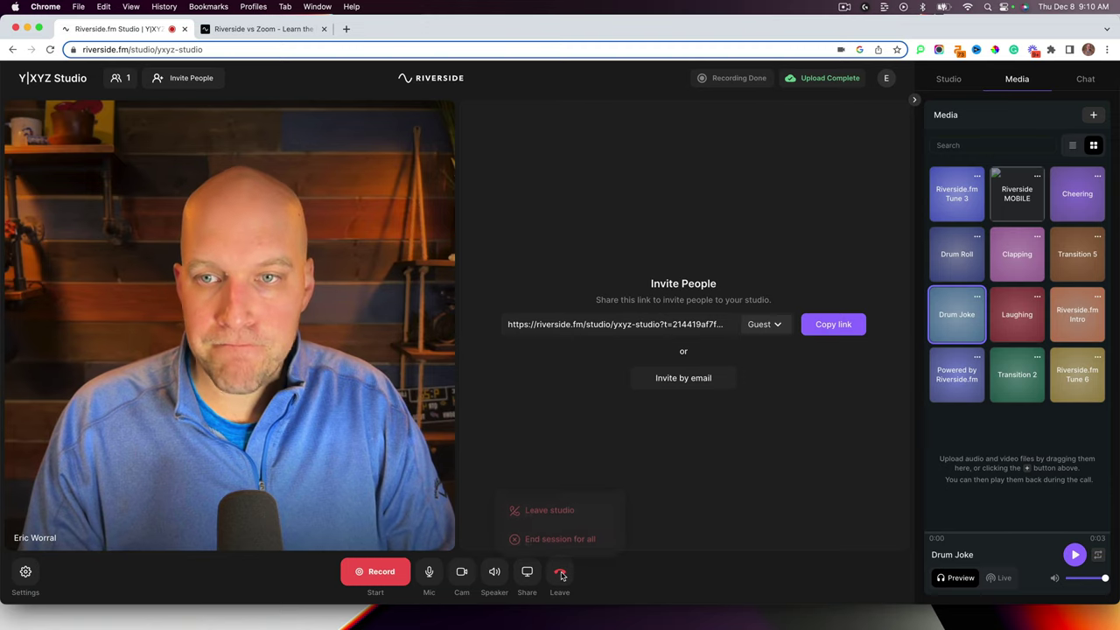
pyautogui.click(560, 507)
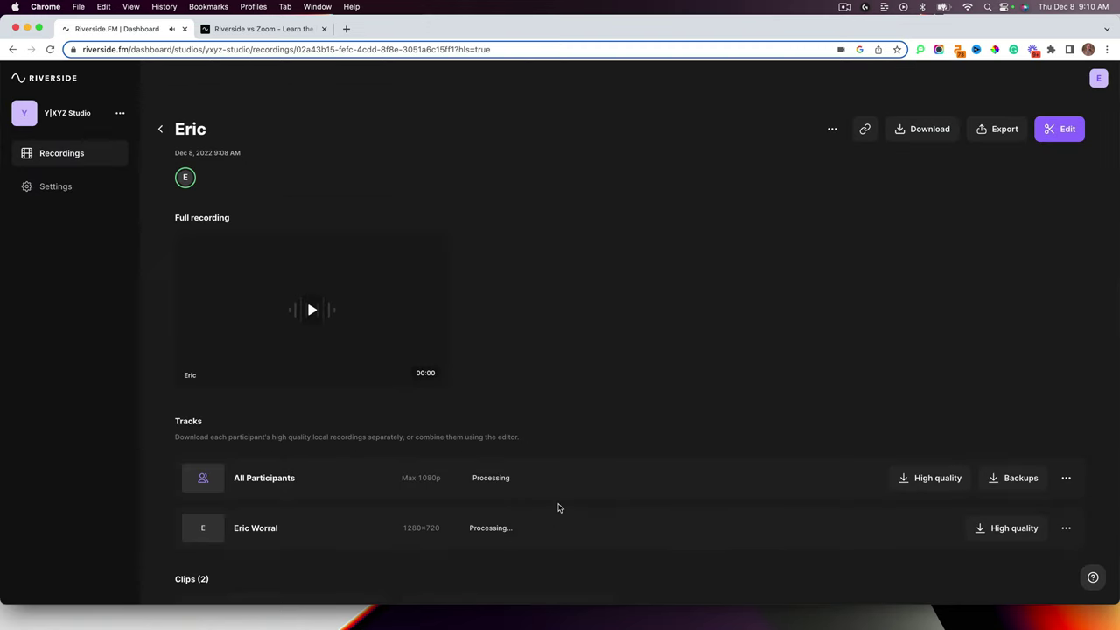
pyautogui.scroll(-2, 587, 427)
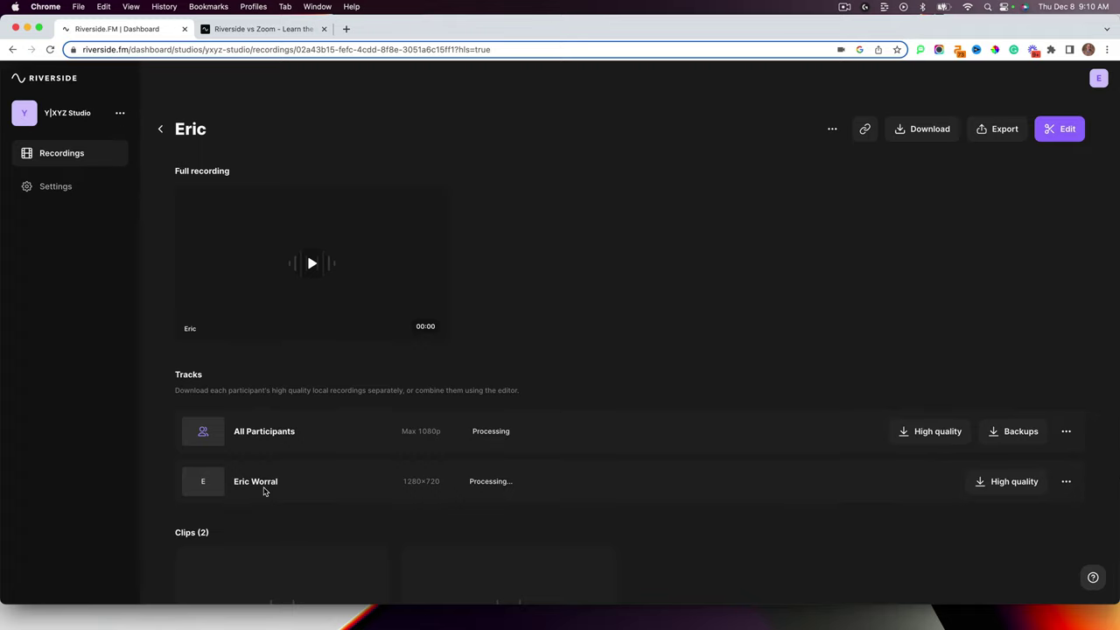
pyautogui.scroll(-5, 263, 492)
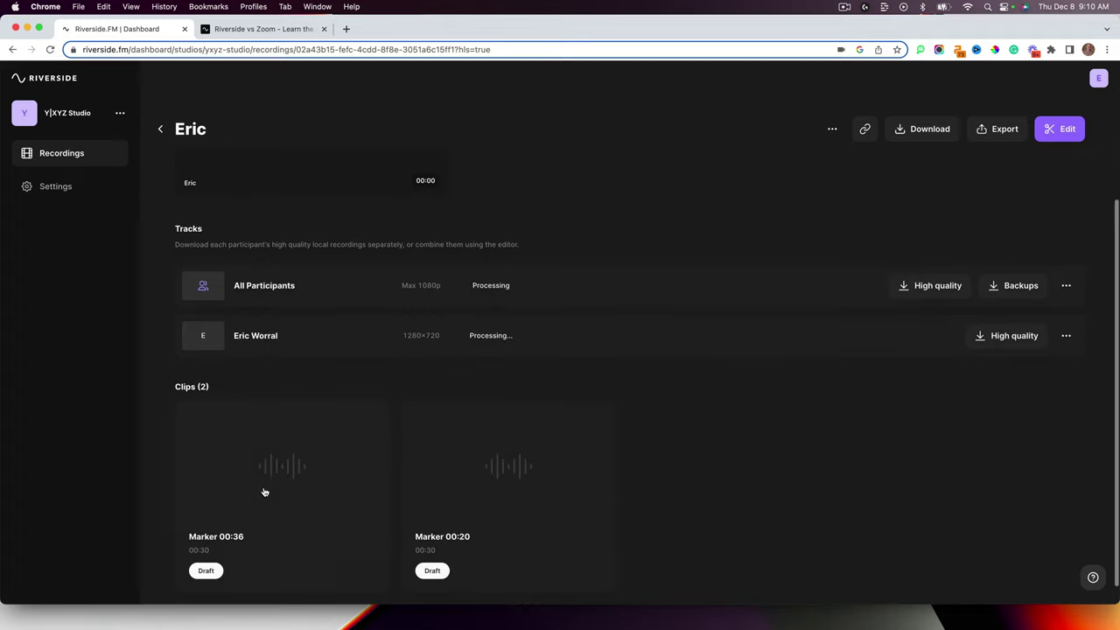
pyautogui.scroll(-1, 264, 492)
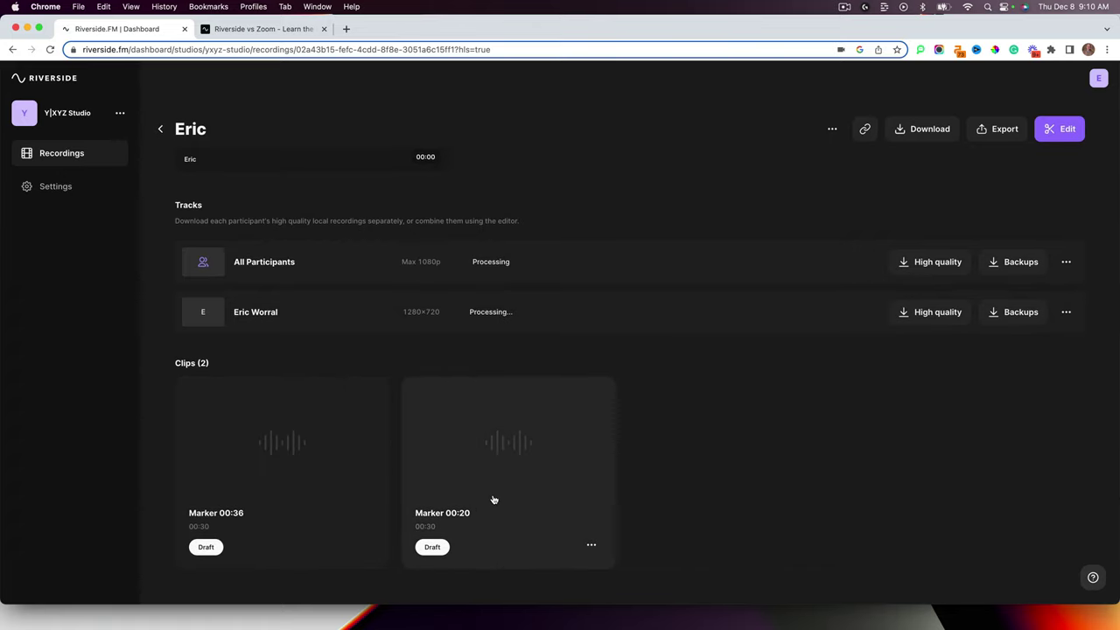
pyautogui.scroll(3, 494, 500)
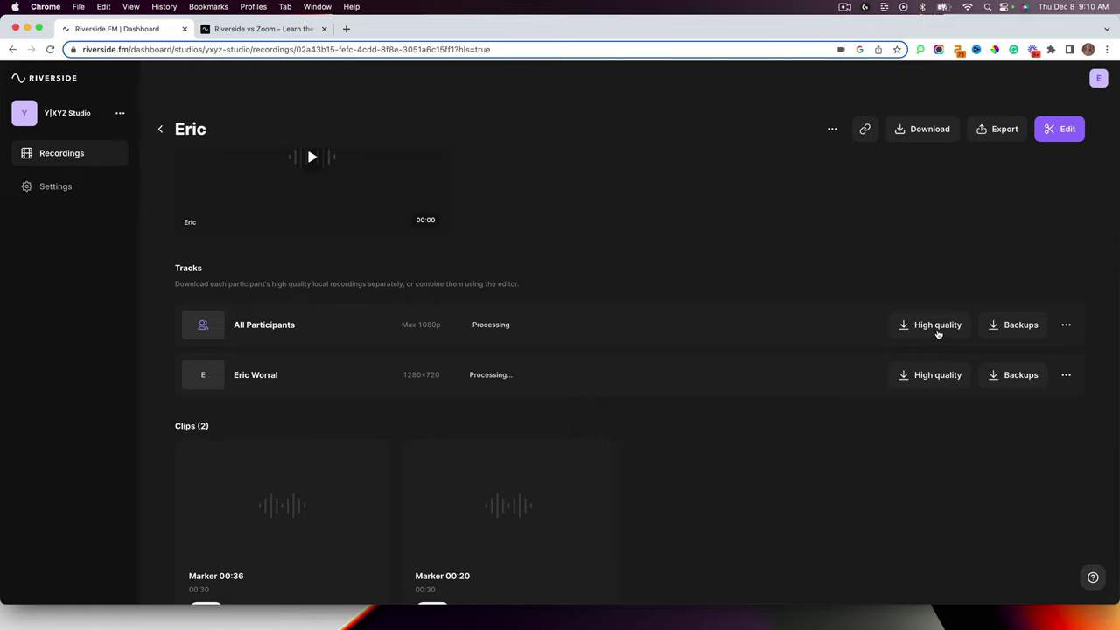
# Choose the Full length 16:9 export layout for the All Participants track
pyautogui.click(938, 334)
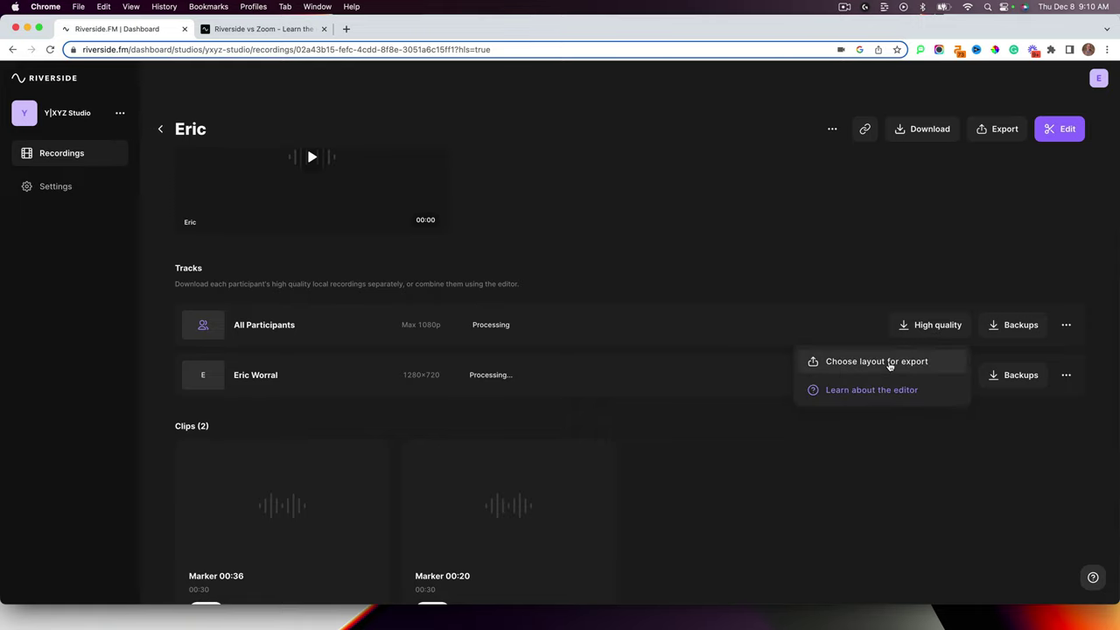
pyautogui.click(890, 365)
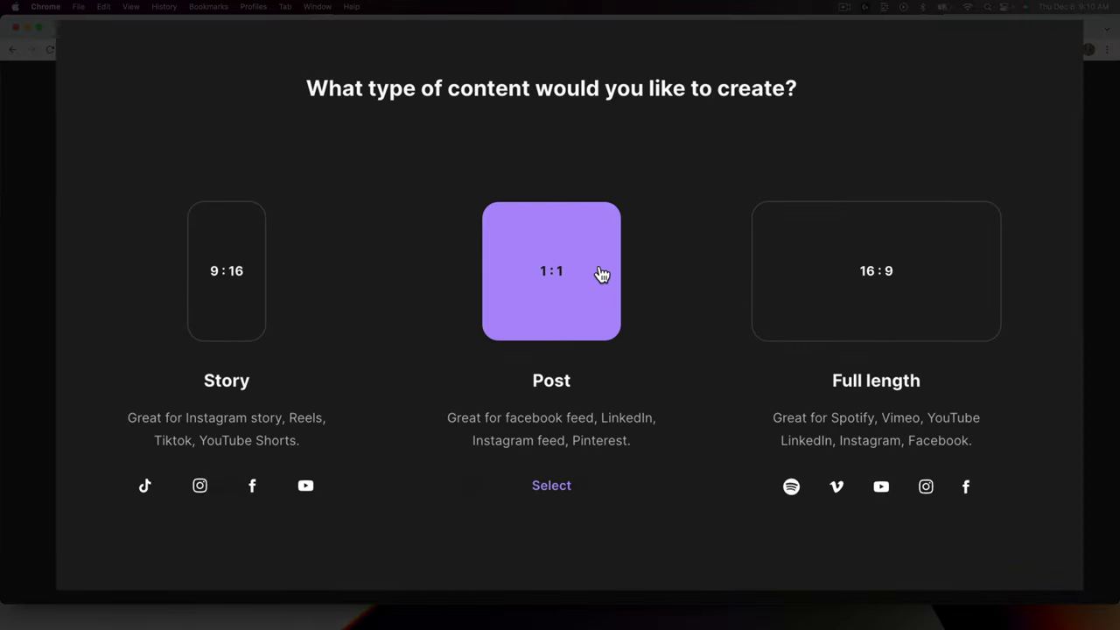
pyautogui.click(899, 303)
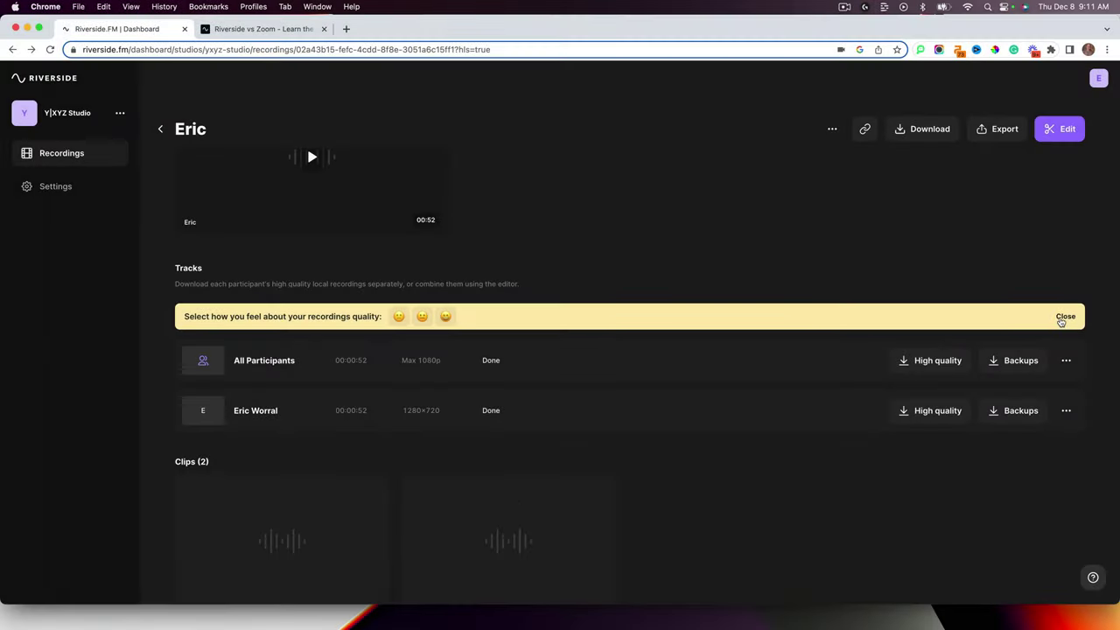
# Dismiss the feedback prompt, open All Participants as a Full length 16:9 clip, and show its tracks
pyautogui.click(1064, 317)
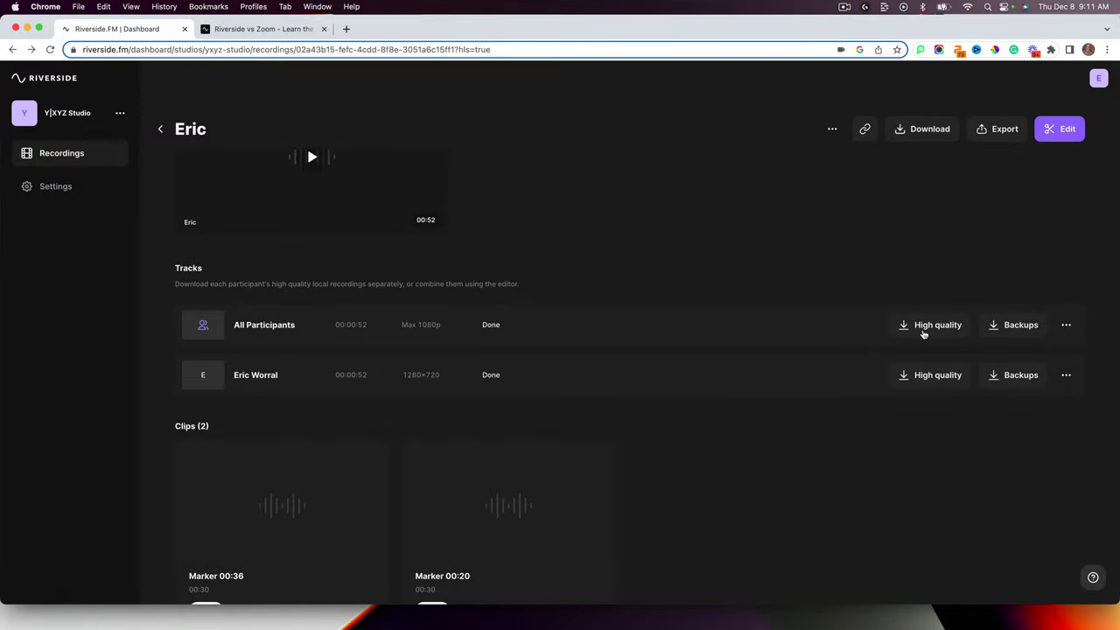
pyautogui.click(924, 334)
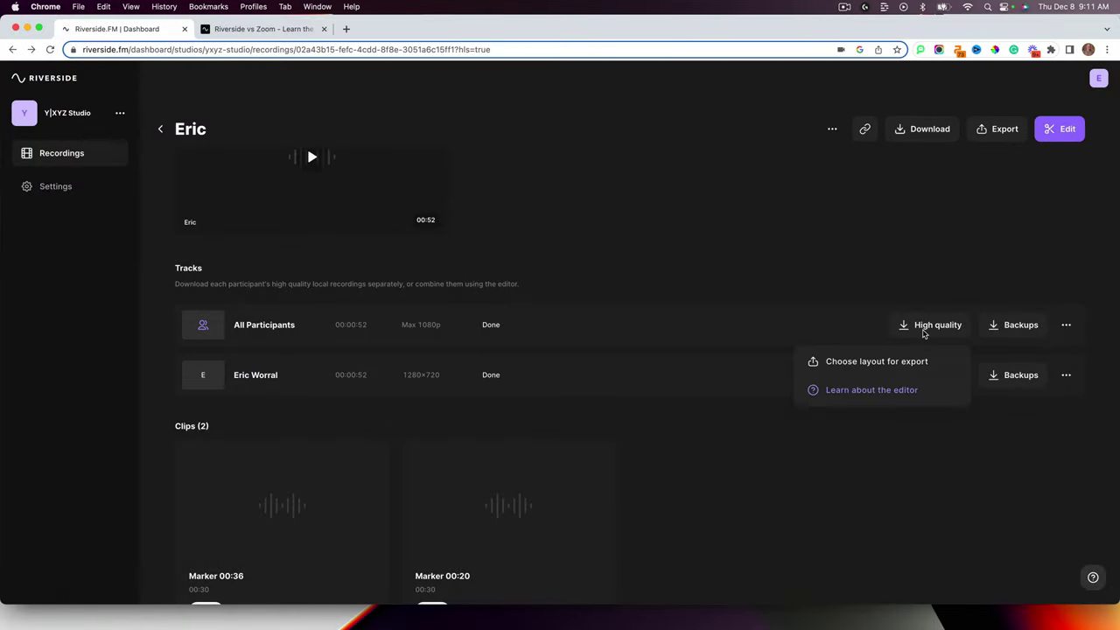
pyautogui.click(905, 365)
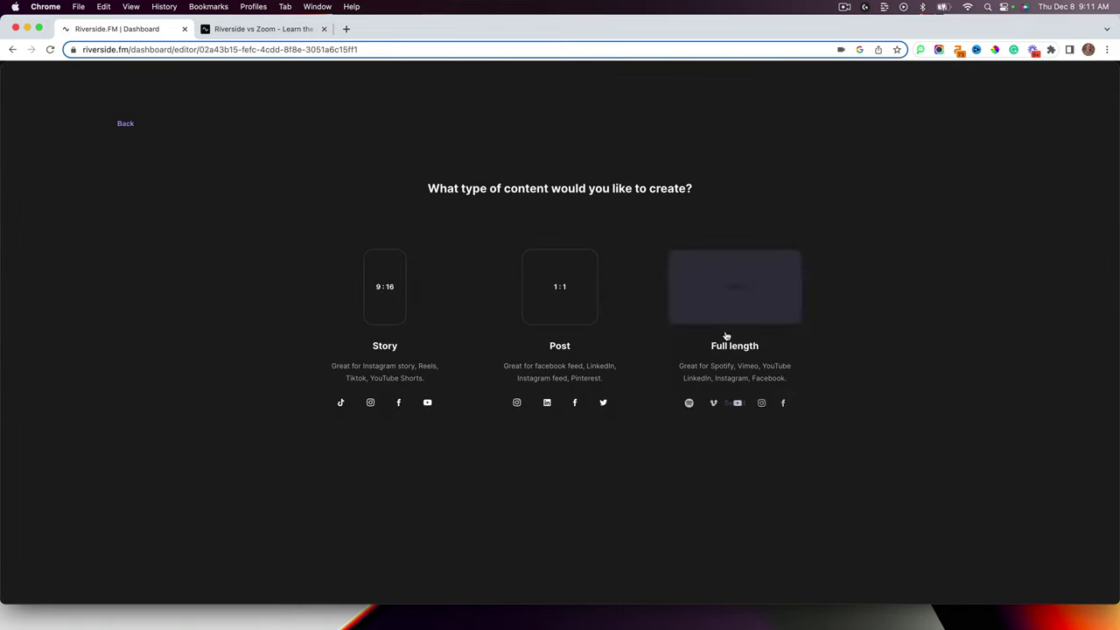
pyautogui.click(722, 301)
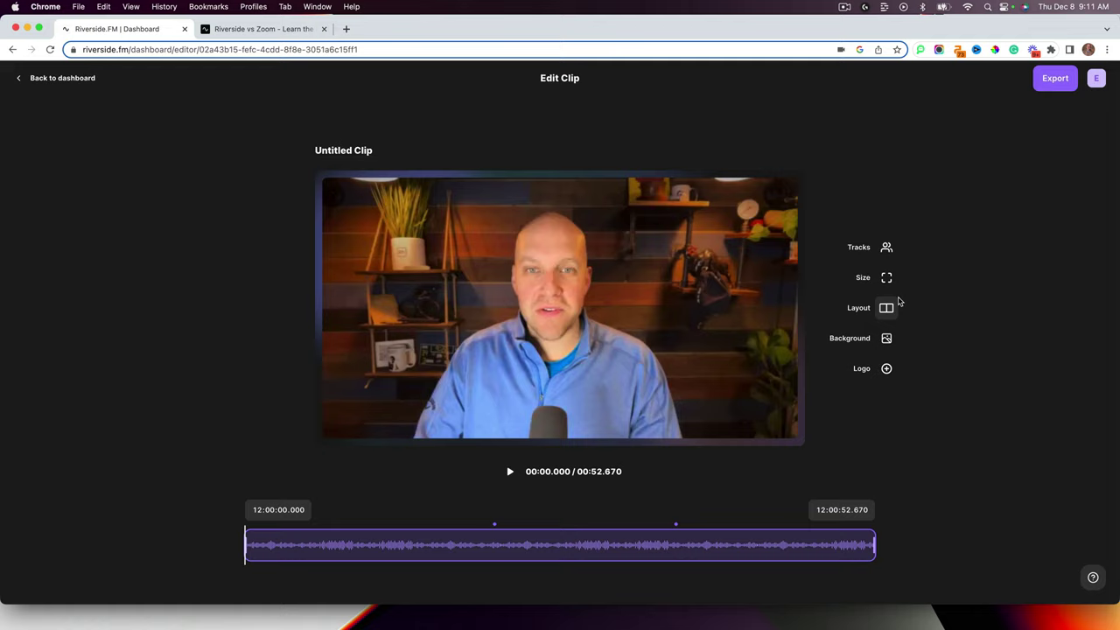
pyautogui.click(887, 249)
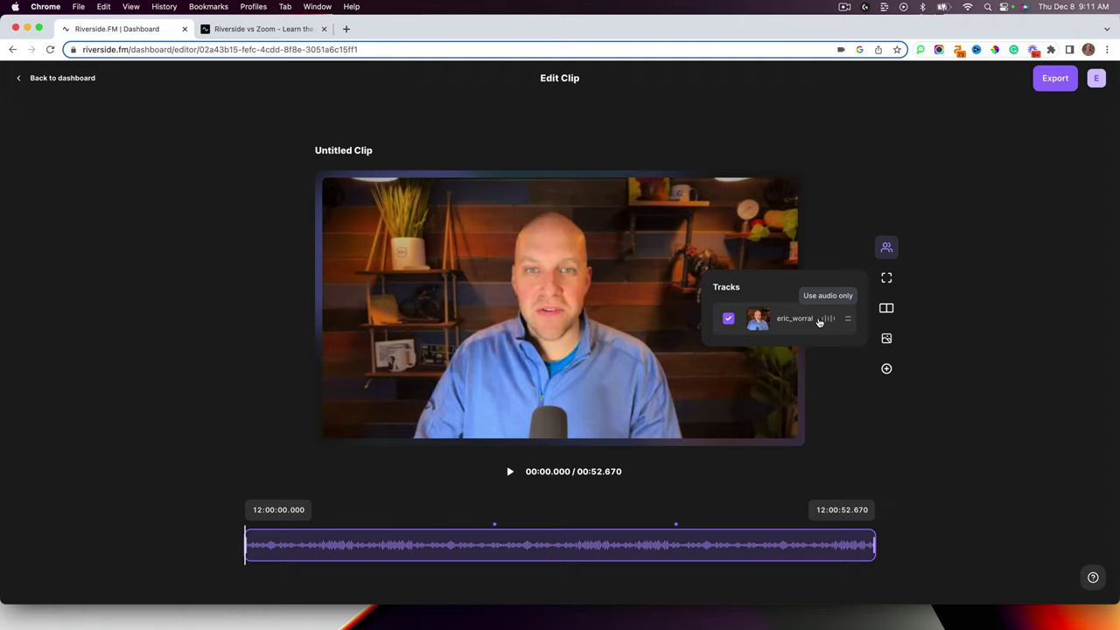
# Navigate from the editor to the other studio's 01:47:00 two-person recording
pyautogui.click(33, 79)
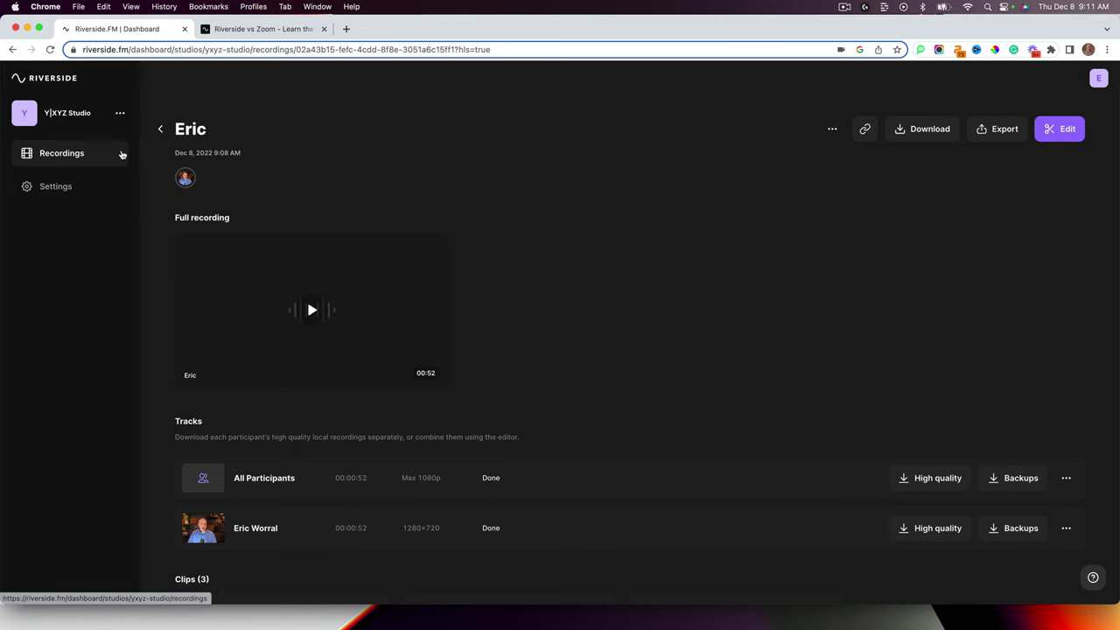
pyautogui.click(23, 82)
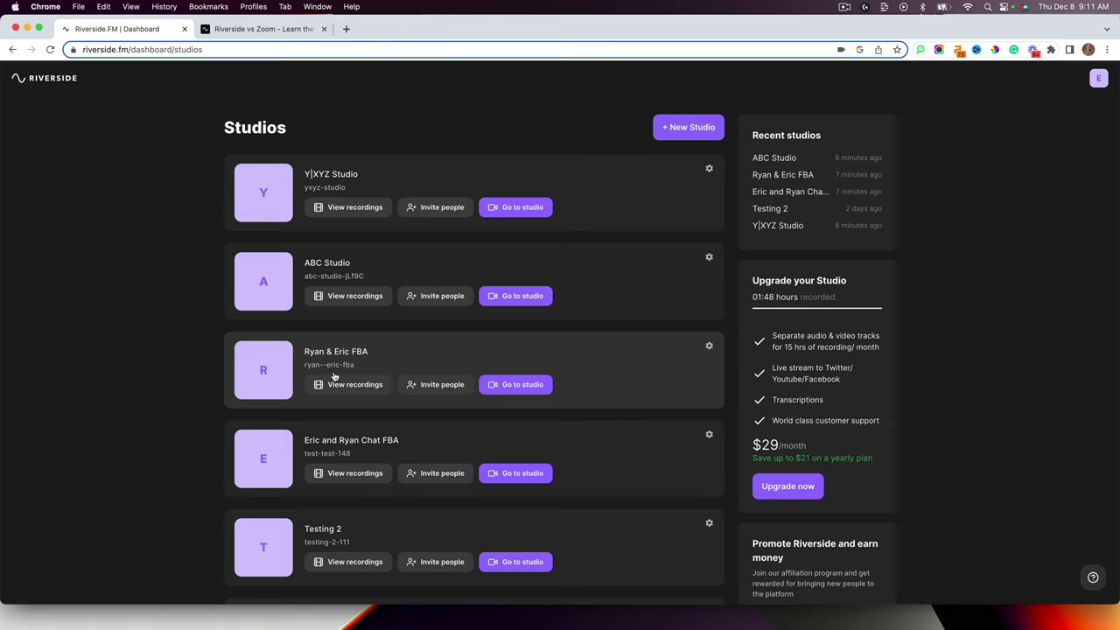
pyautogui.click(350, 473)
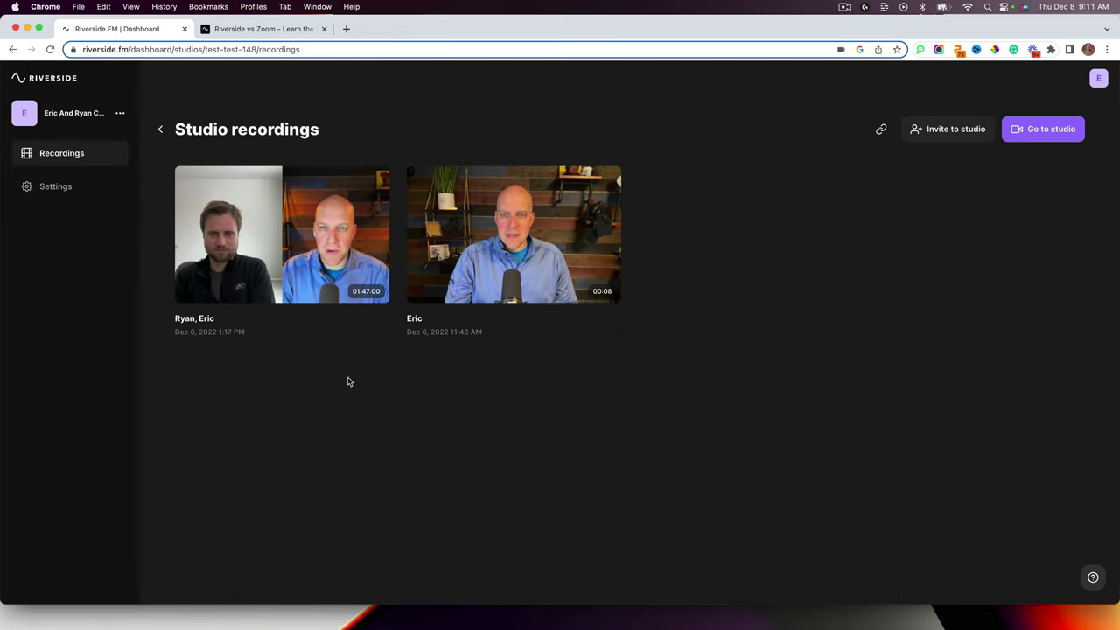
pyautogui.click(297, 235)
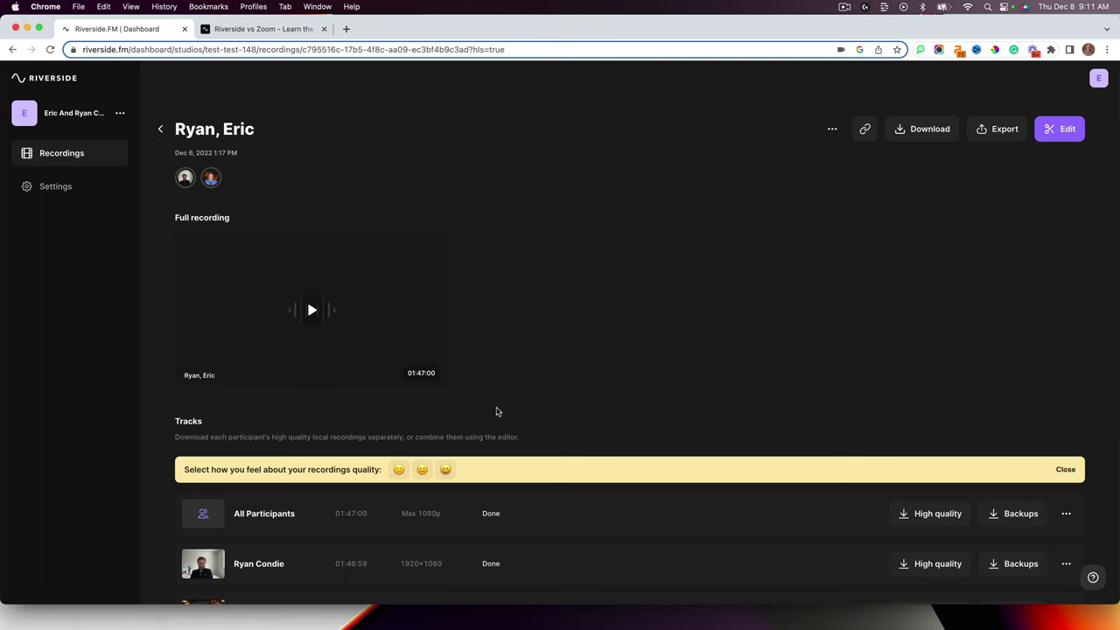
# Scroll the recording page and start choosing an export layout for All Participants
pyautogui.scroll(-3, 496, 411)
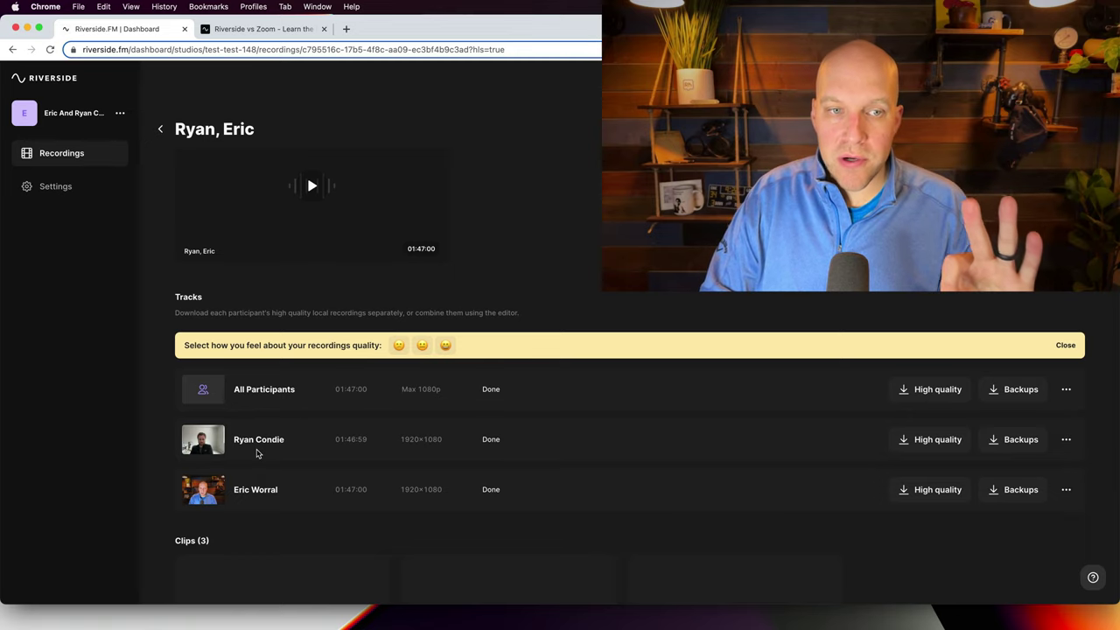
pyautogui.scroll(-1, 257, 454)
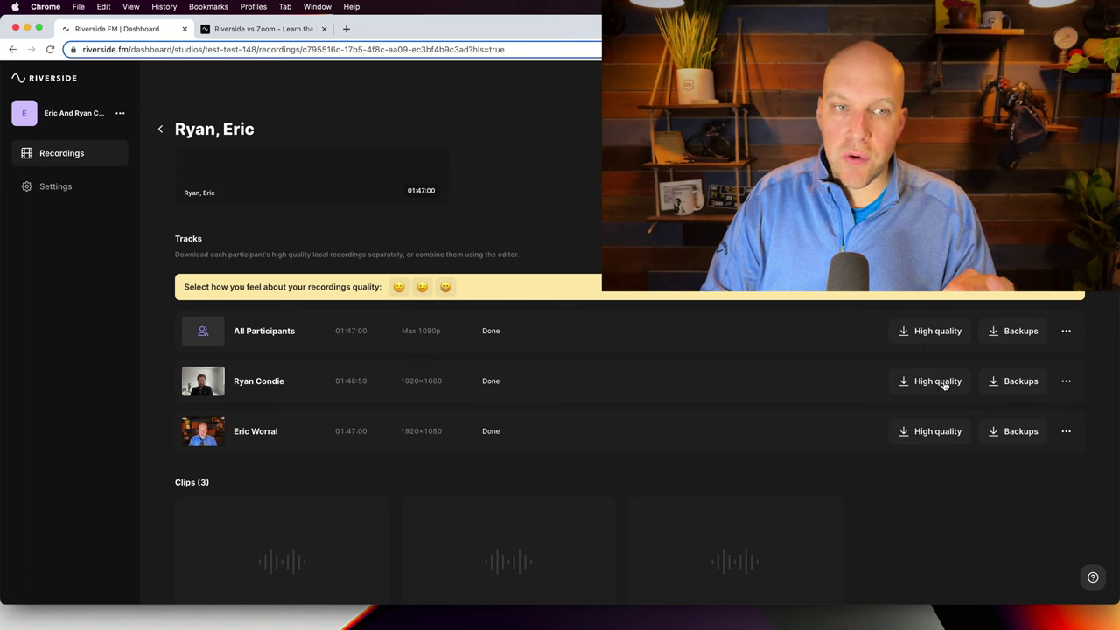
pyautogui.click(931, 337)
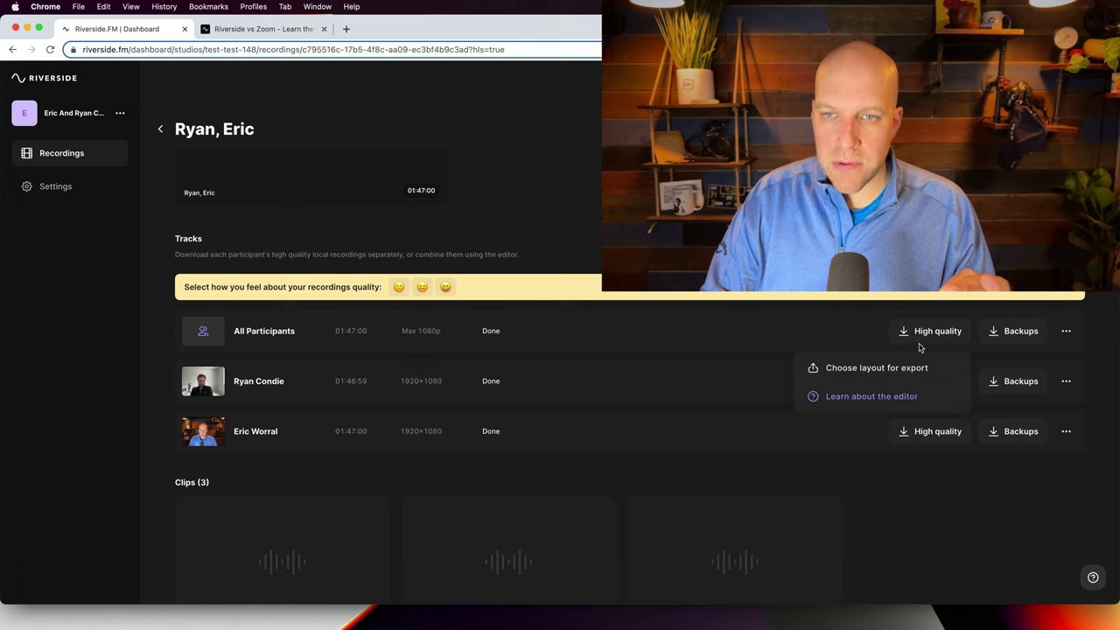
pyautogui.click(891, 367)
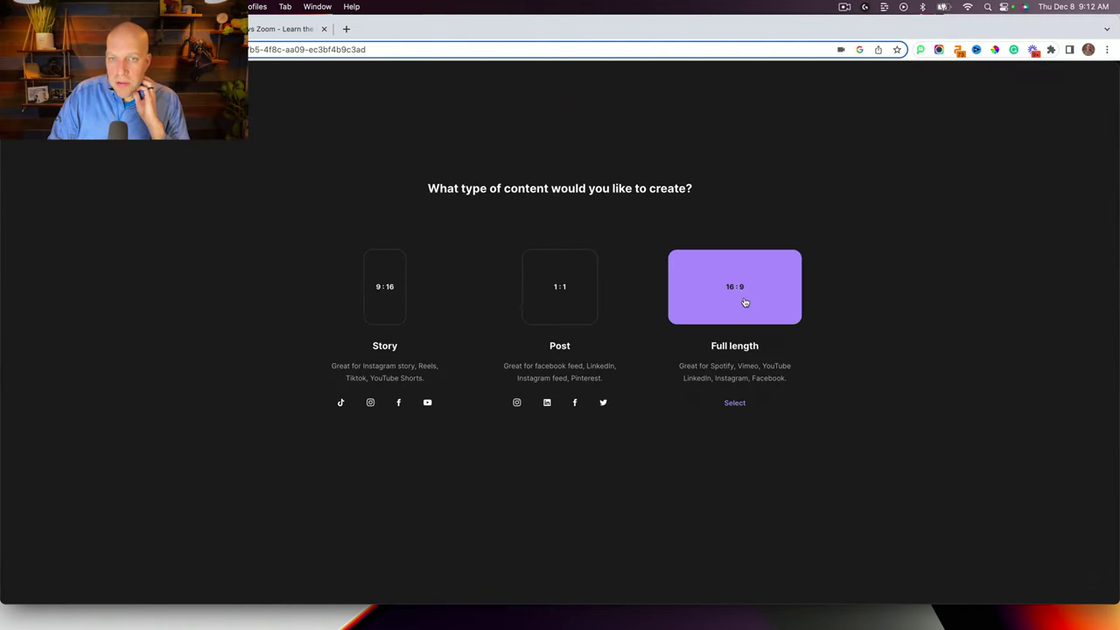
# Keep the full-length 16:9 clip, toggling the host's track off and back on
pyautogui.click(745, 302)
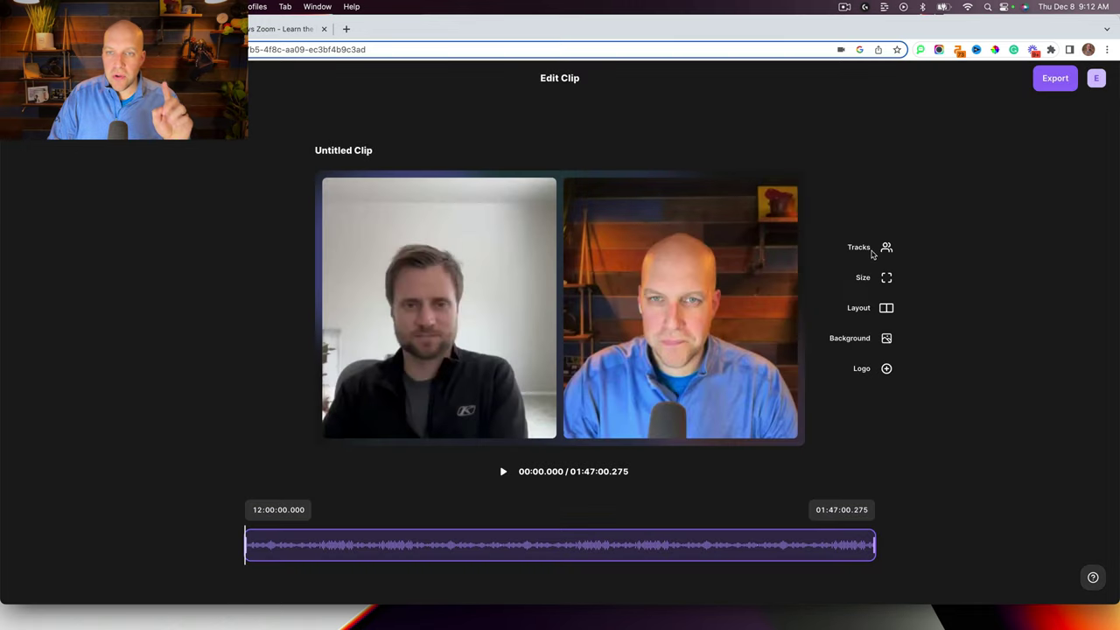
pyautogui.click(887, 250)
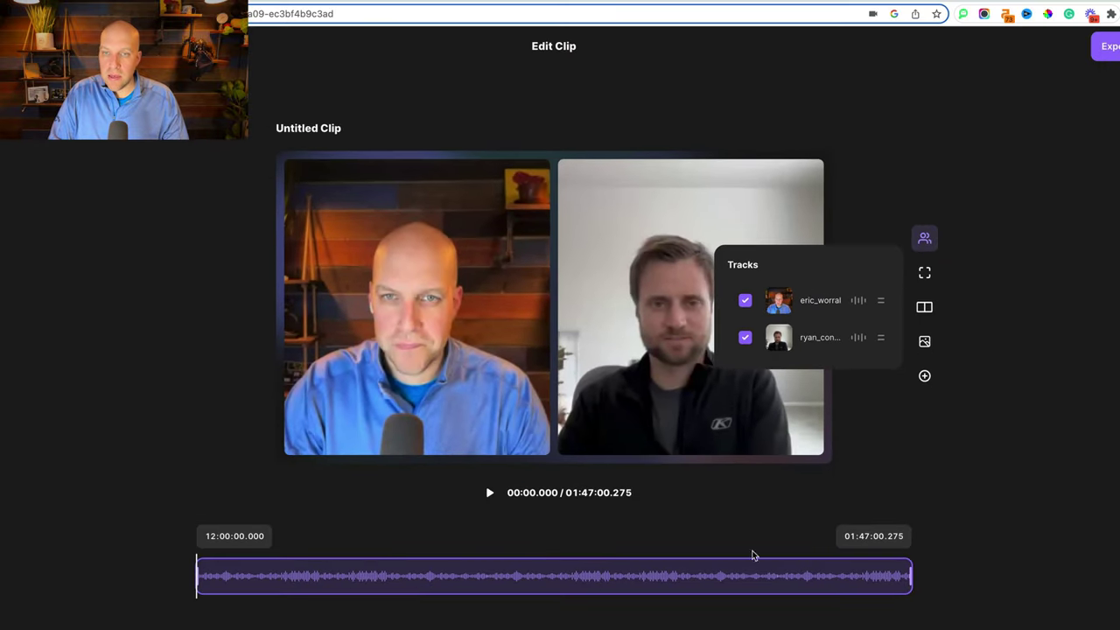
pyautogui.click(925, 238)
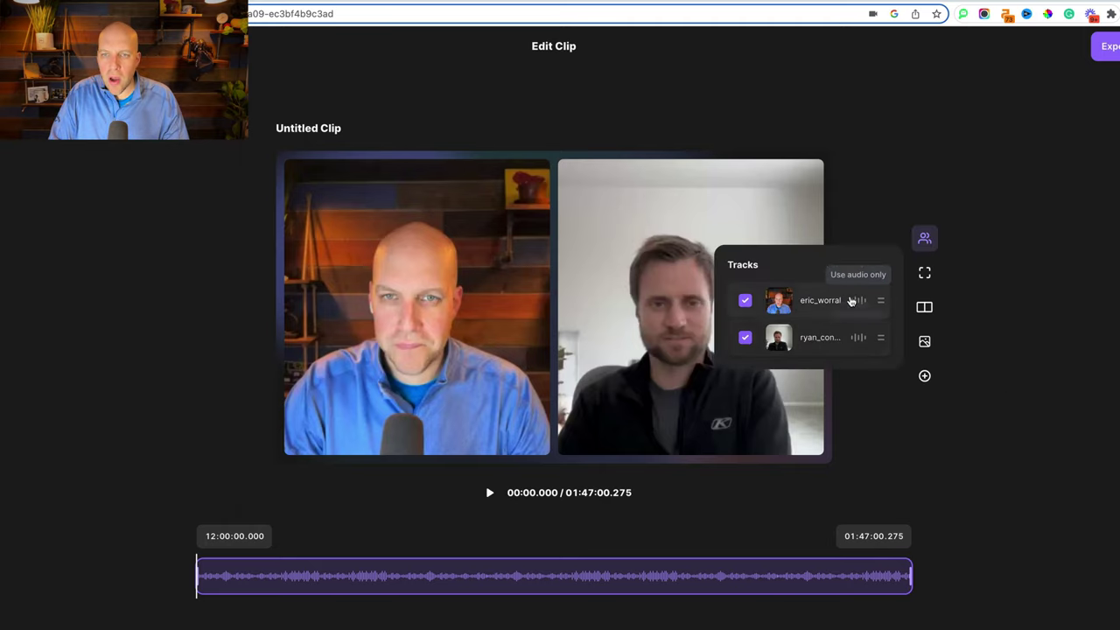
pyautogui.click(744, 302)
pyautogui.click(744, 302)
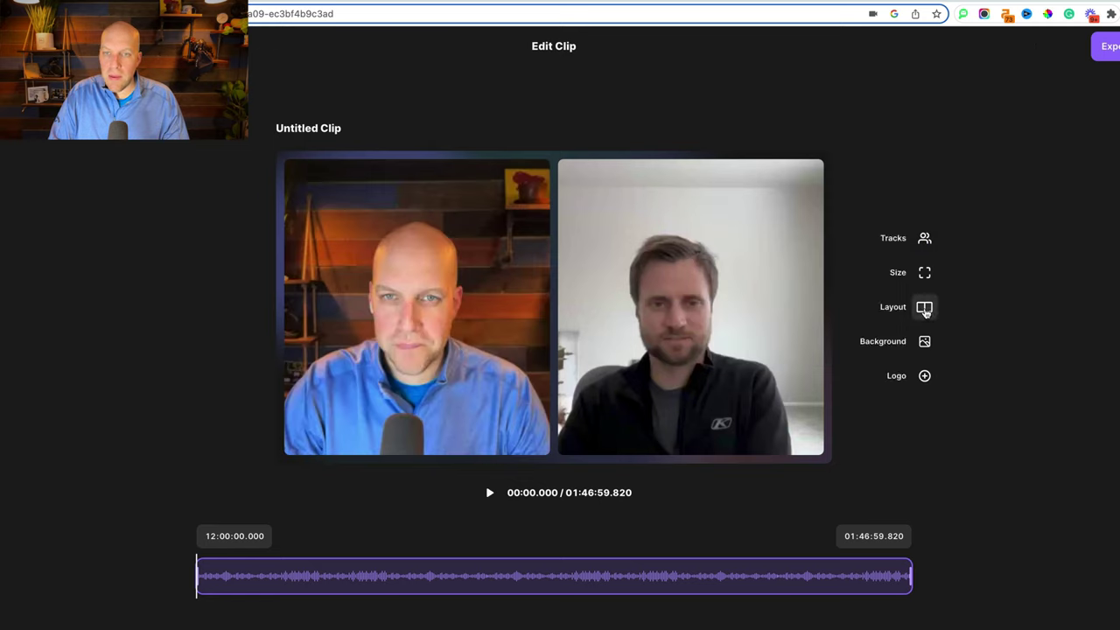
# Give the clip the first multicolour gradient background and check its Size option
pyautogui.click(925, 308)
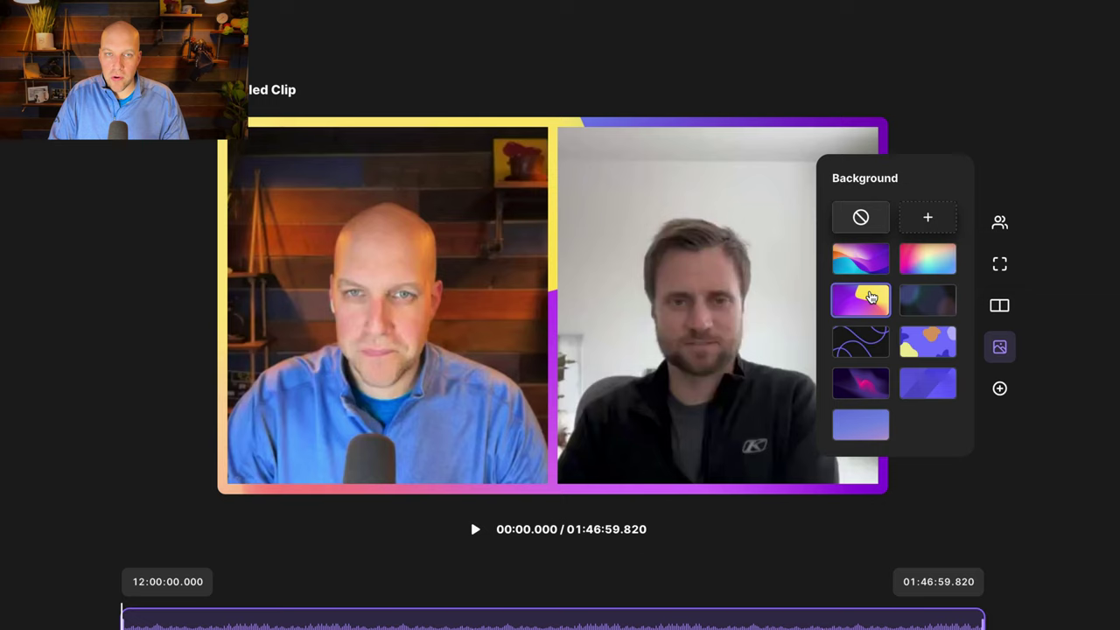
pyautogui.click(847, 253)
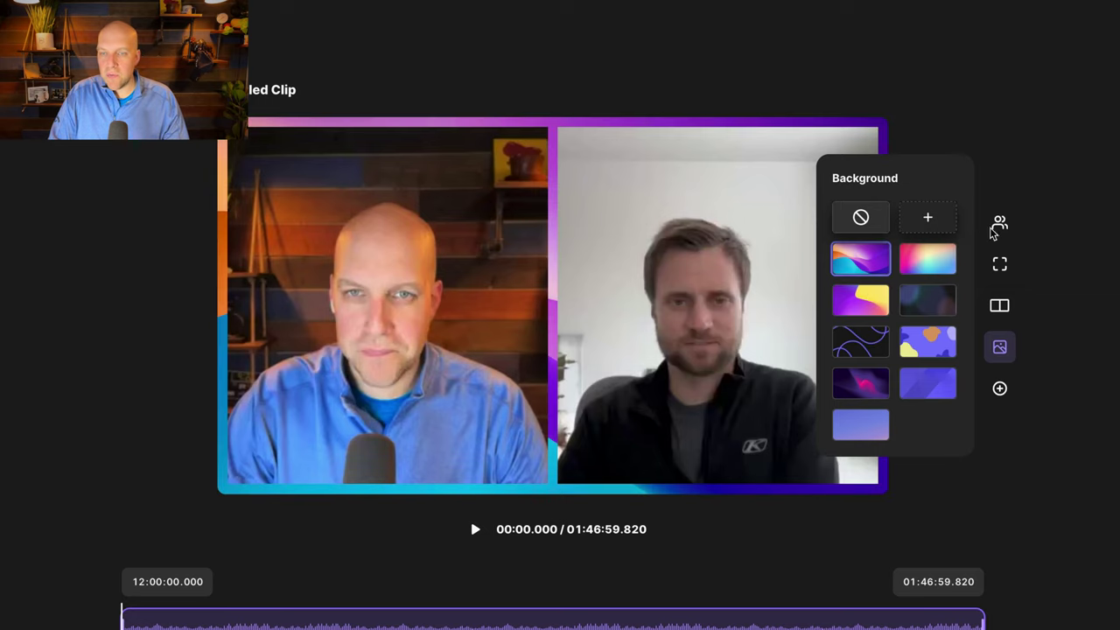
pyautogui.click(1002, 225)
pyautogui.click(1003, 271)
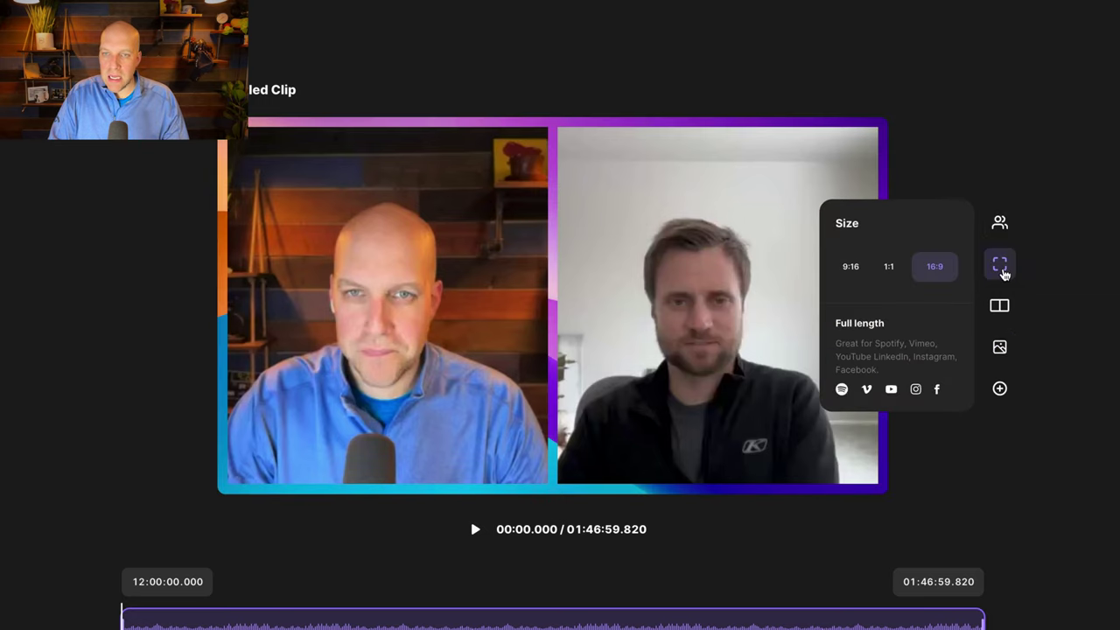
# Try the Grid, Split AI and Full frame AI layouts, settling on edge-to-edge Split
pyautogui.click(1000, 304)
pyautogui.click(849, 260)
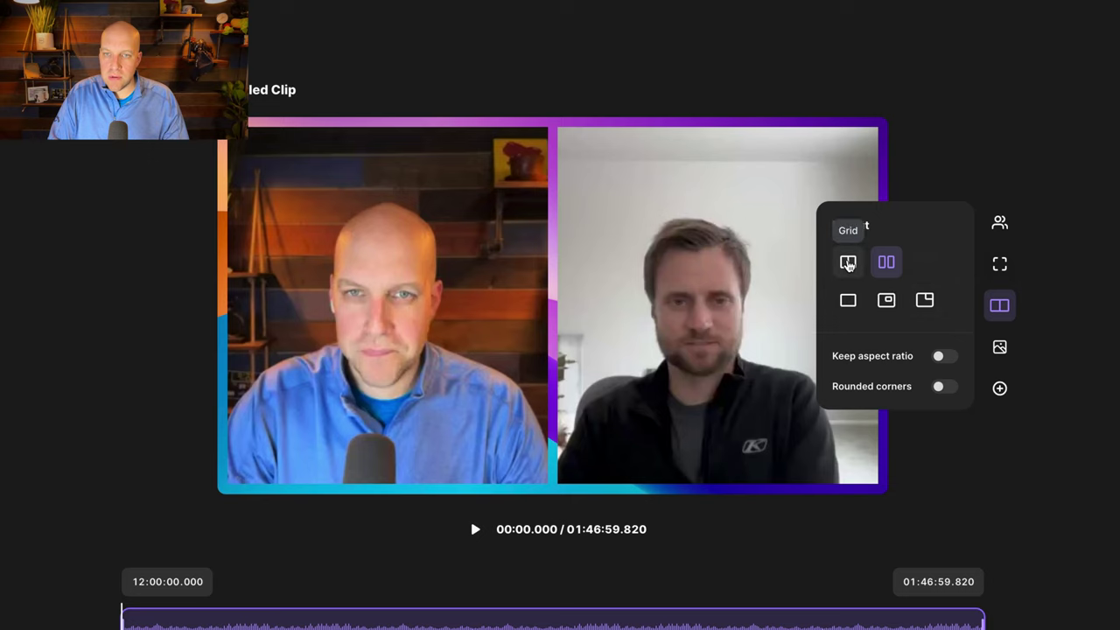
pyautogui.click(885, 314)
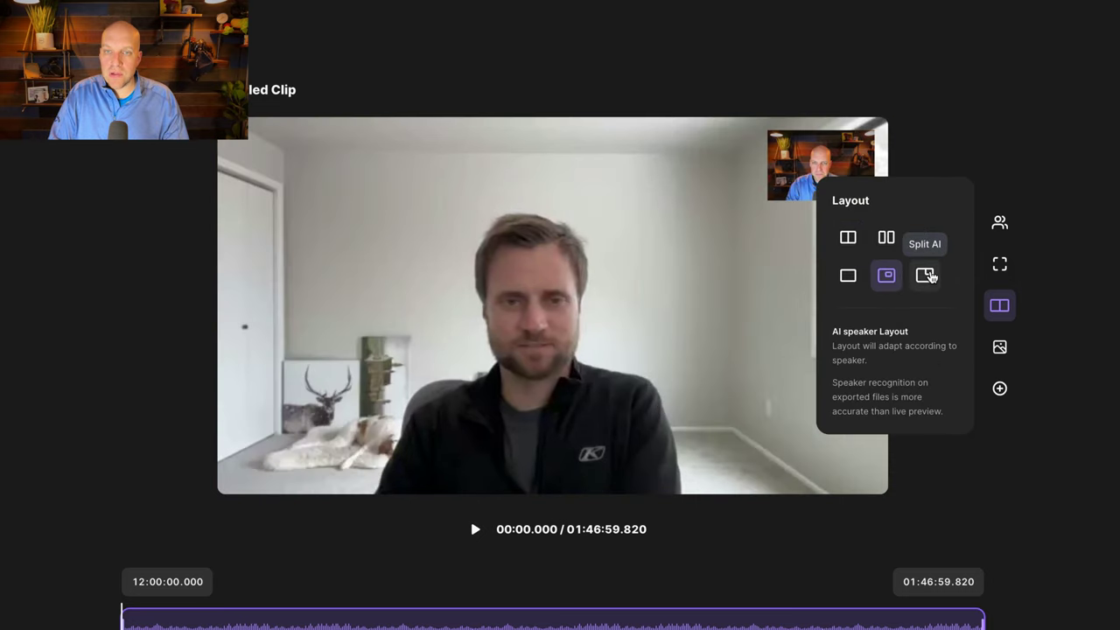
pyautogui.click(929, 275)
pyautogui.click(848, 275)
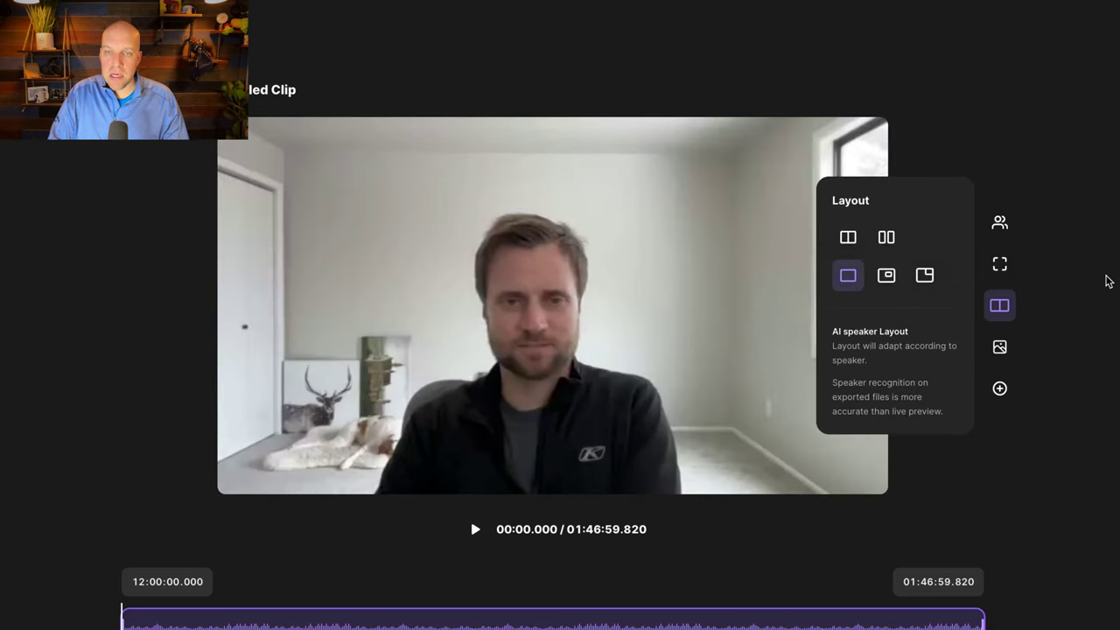
pyautogui.click(849, 237)
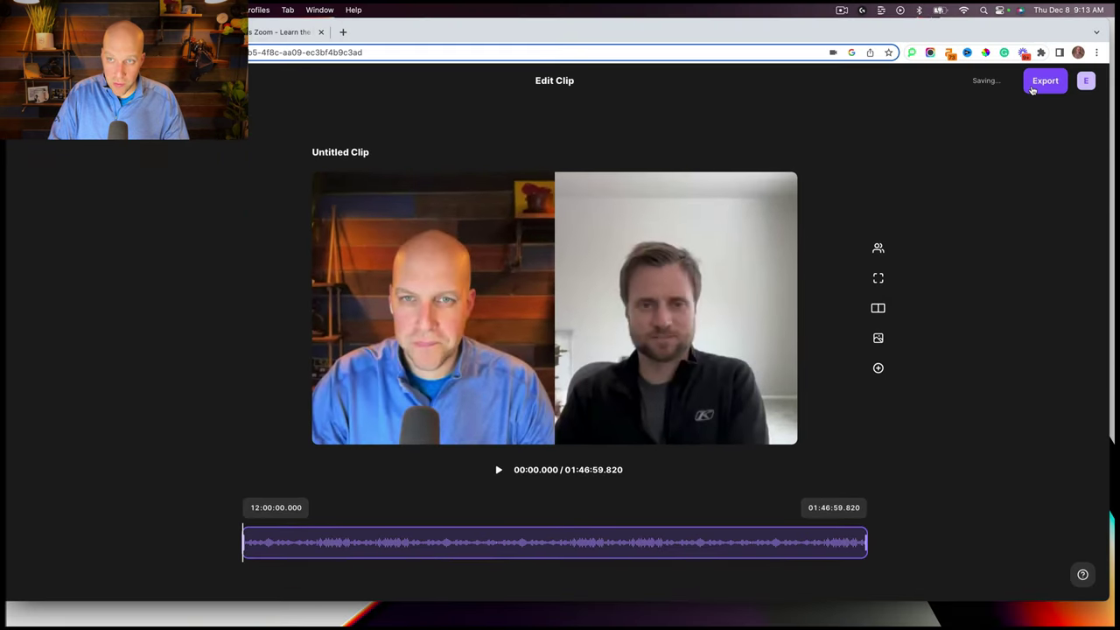
# Set export to 2160p 4K with audio normalizing and background-noise removal, closing without exporting
pyautogui.click(1043, 79)
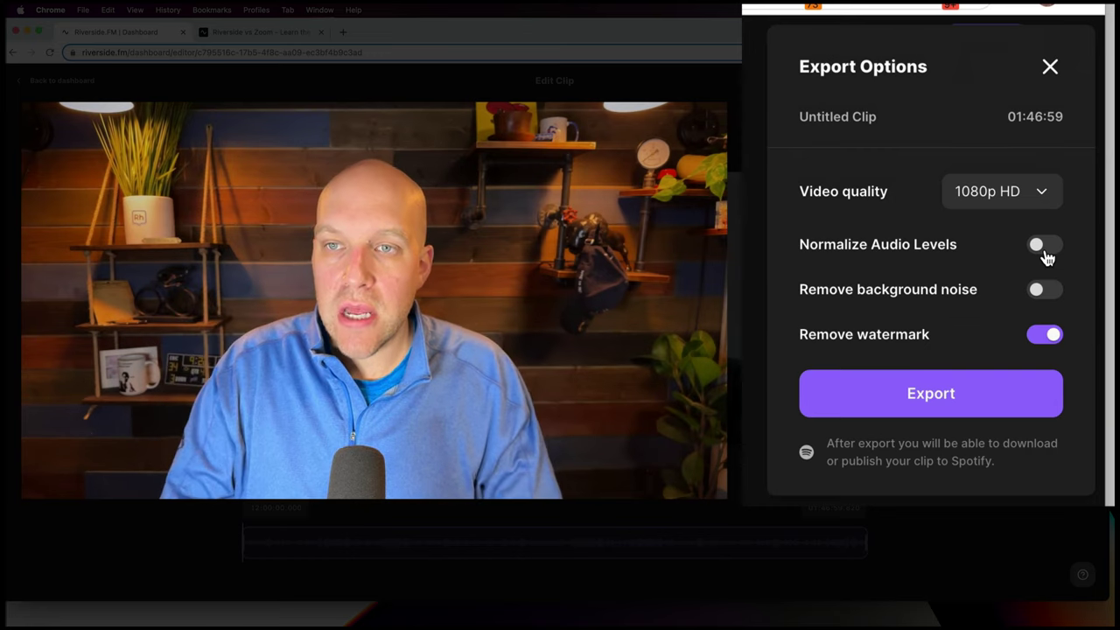
pyautogui.click(1042, 289)
pyautogui.click(1038, 244)
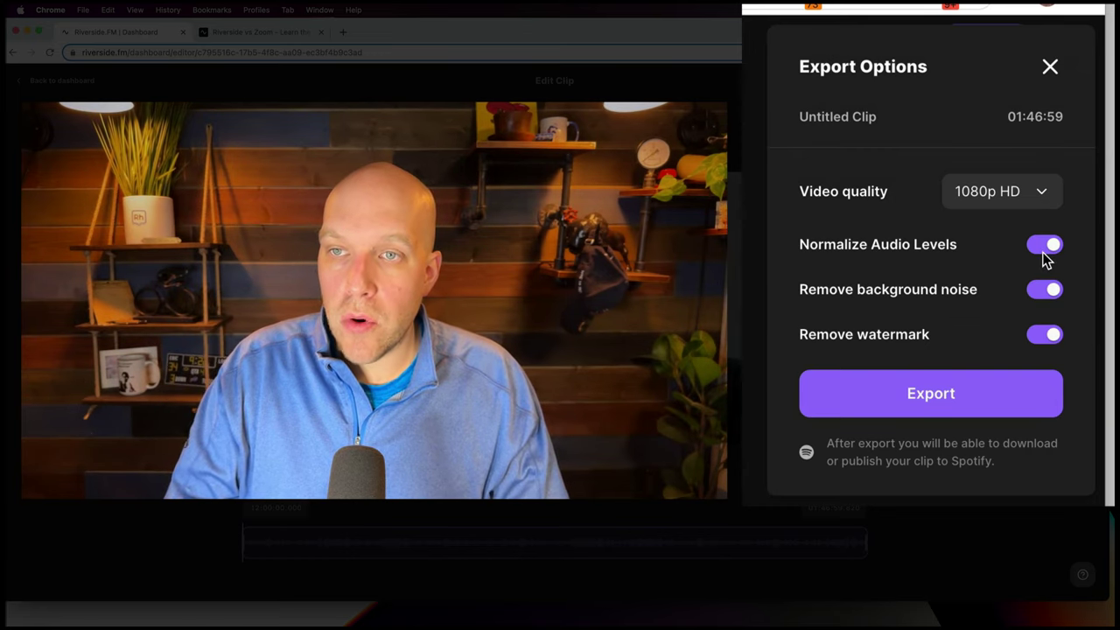
pyautogui.click(1039, 198)
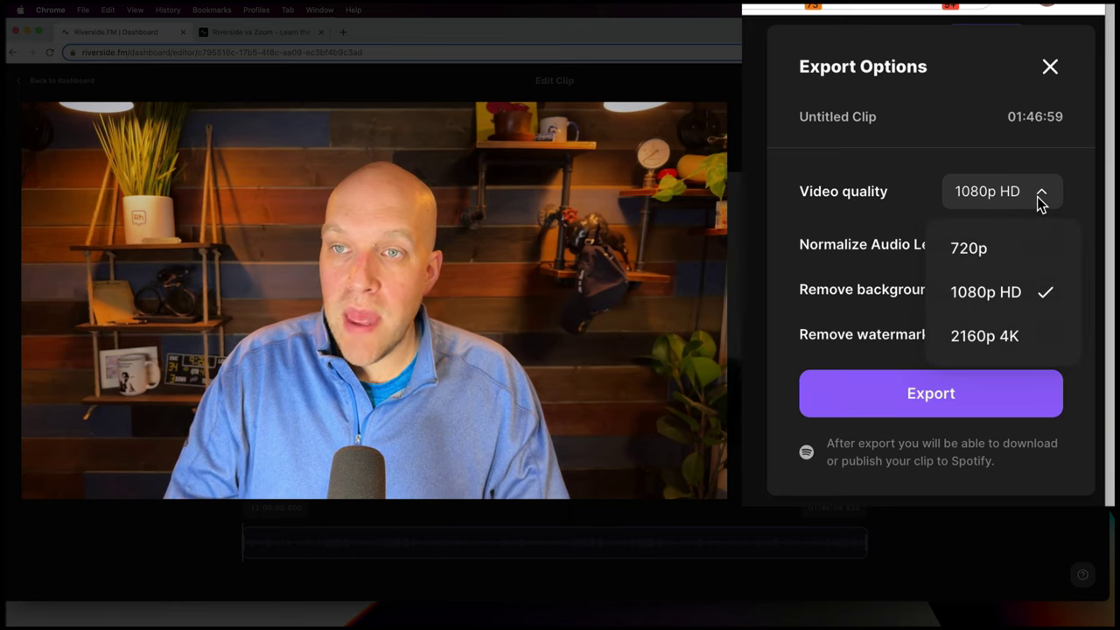
pyautogui.click(985, 338)
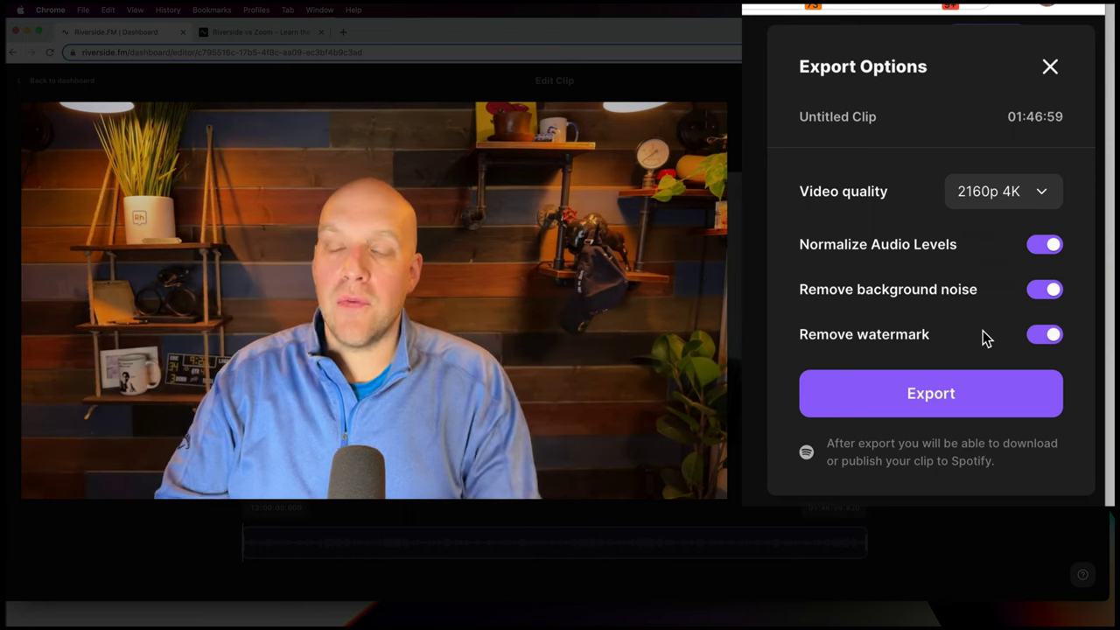
pyautogui.click(1050, 68)
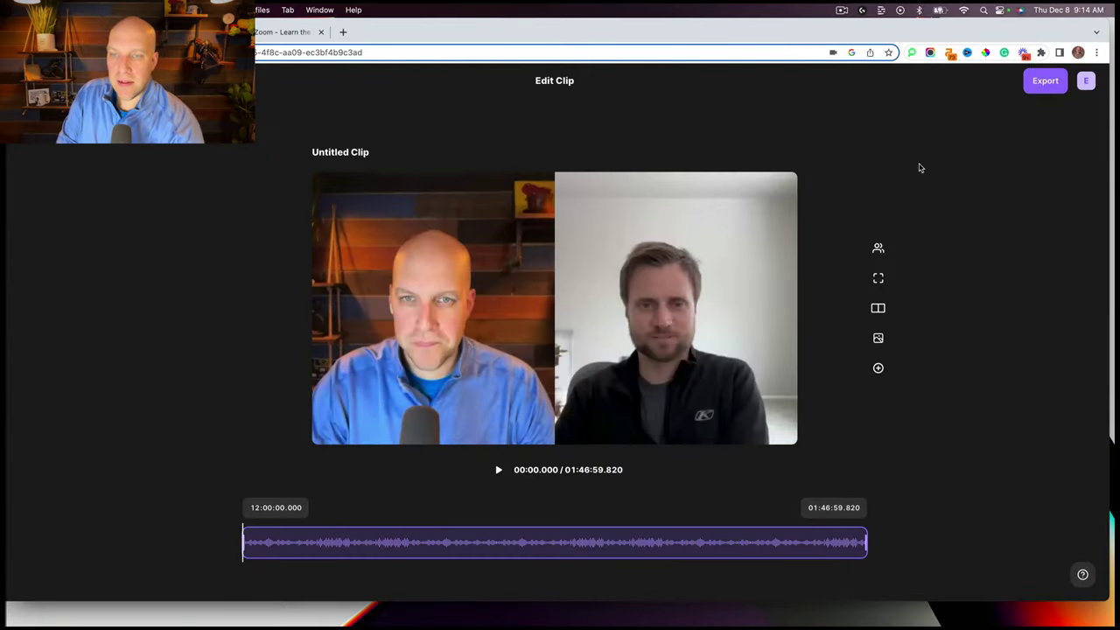
pyautogui.click(35, 81)
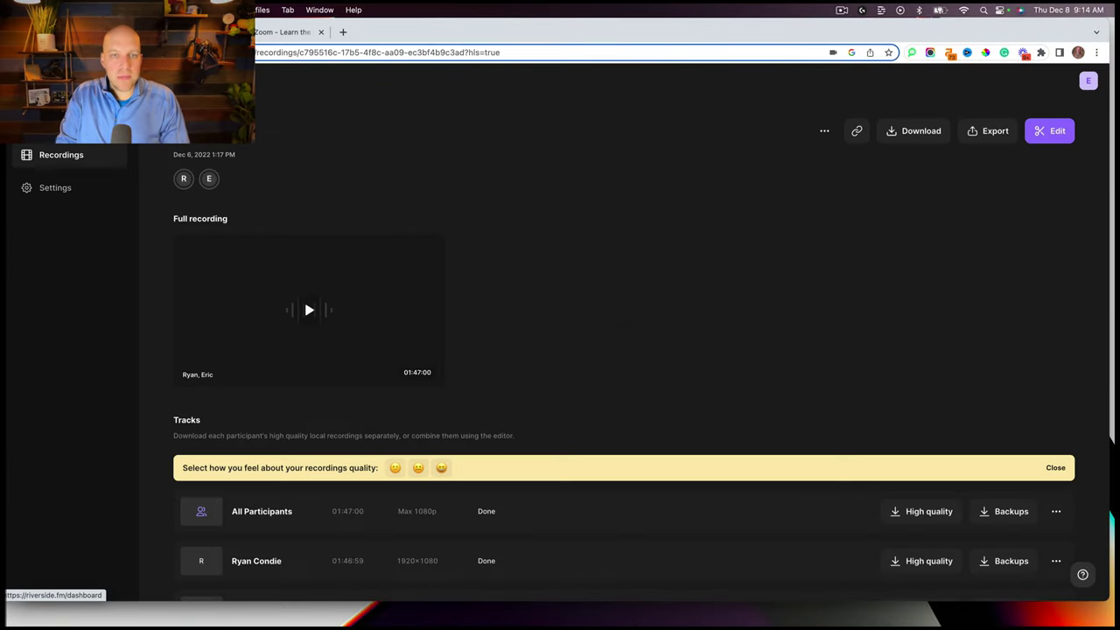
pyautogui.scroll(-3, 468, 358)
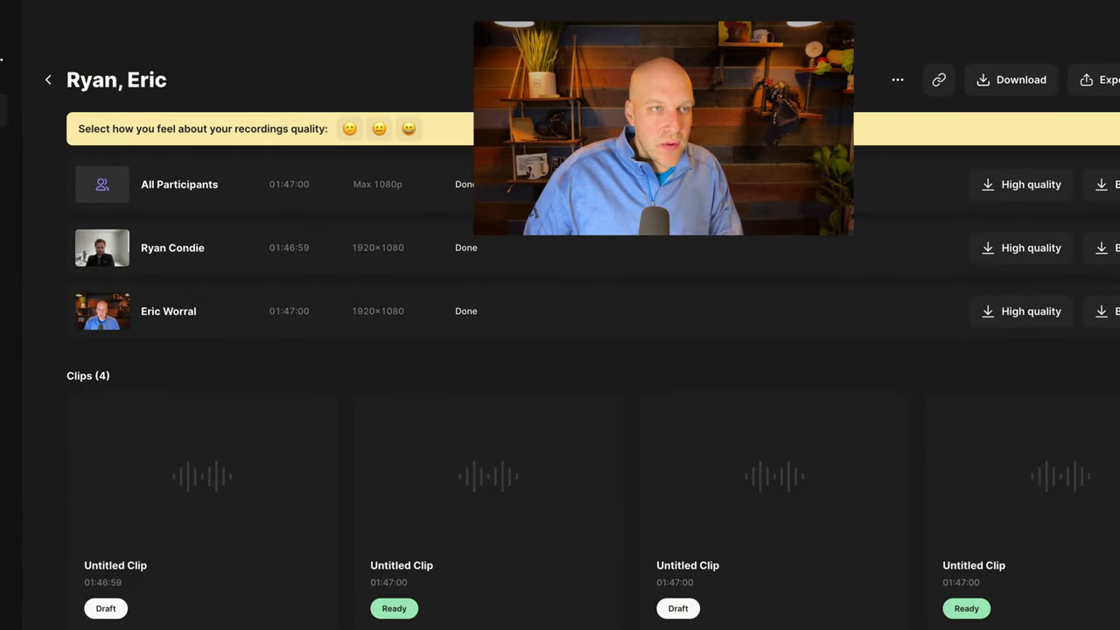
# Open the first studio's only recording and preview its Marker 00:20 clip
pyautogui.click(2, 59)
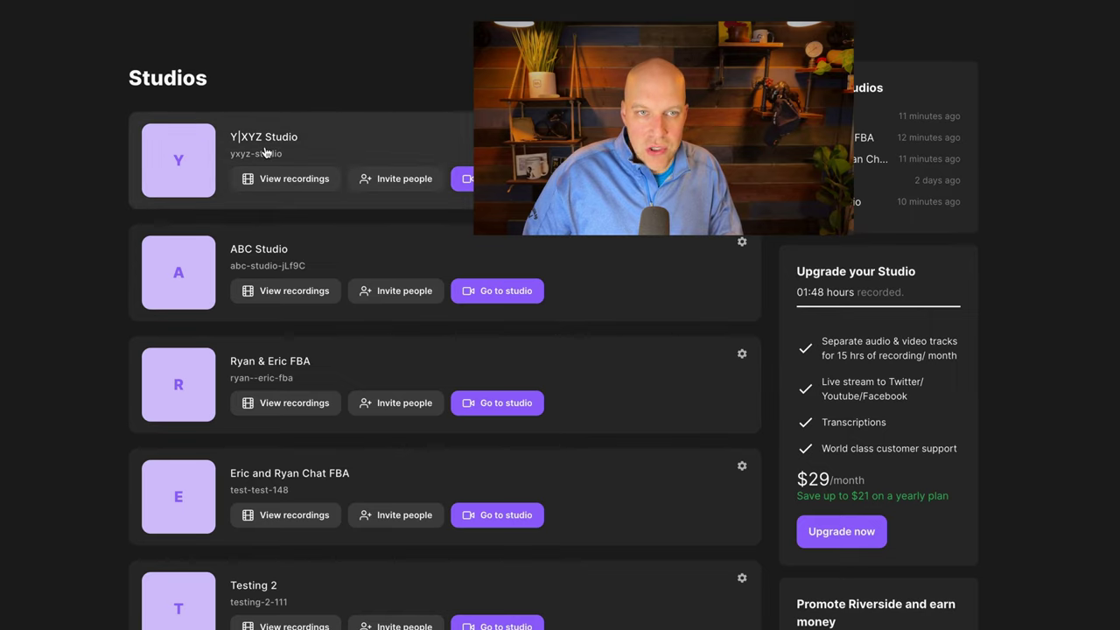
pyautogui.click(278, 183)
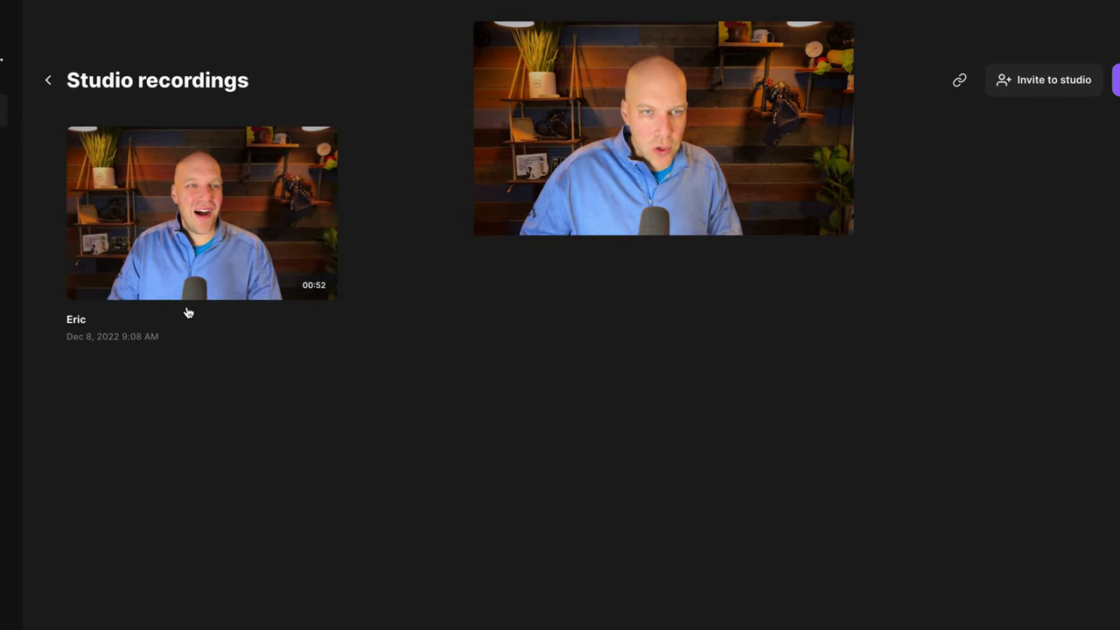
pyautogui.click(217, 266)
pyautogui.scroll(-4, 618, 266)
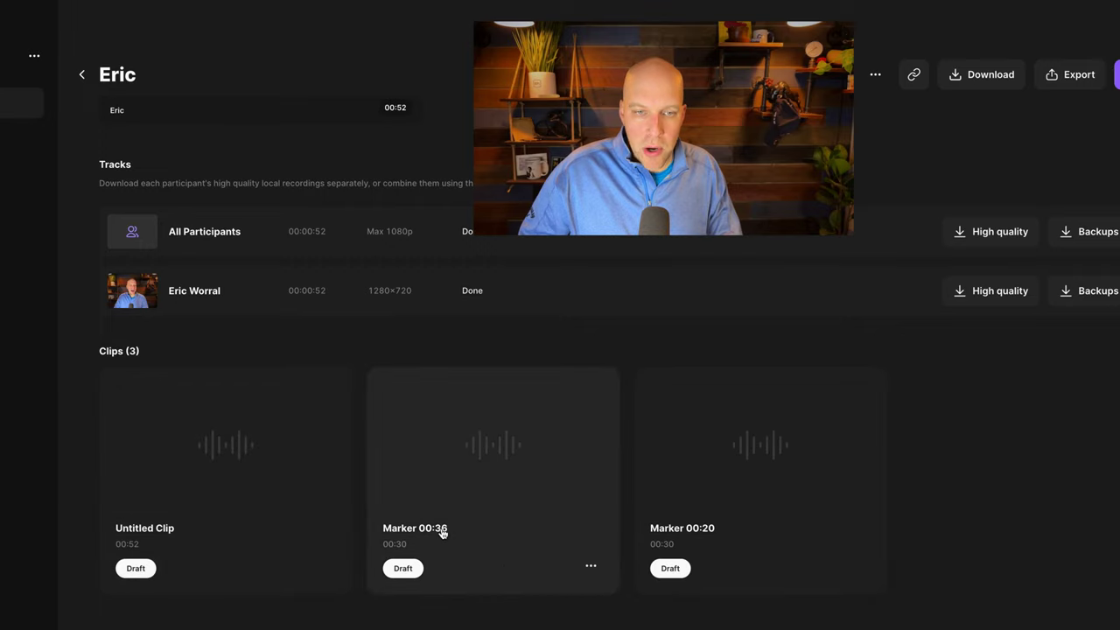
pyautogui.click(858, 566)
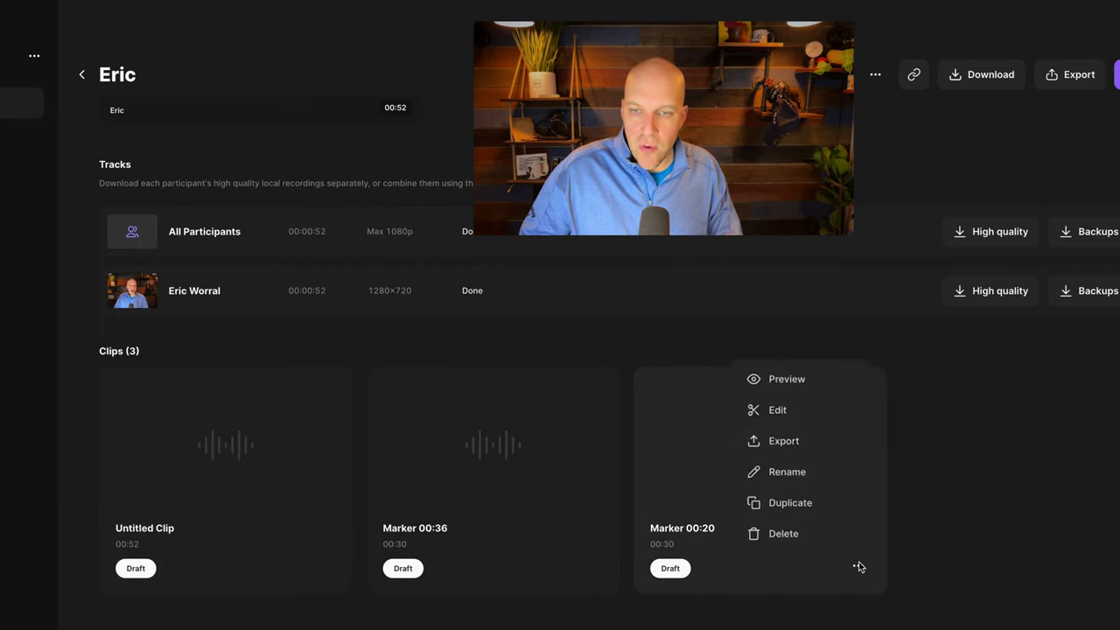
pyautogui.click(787, 379)
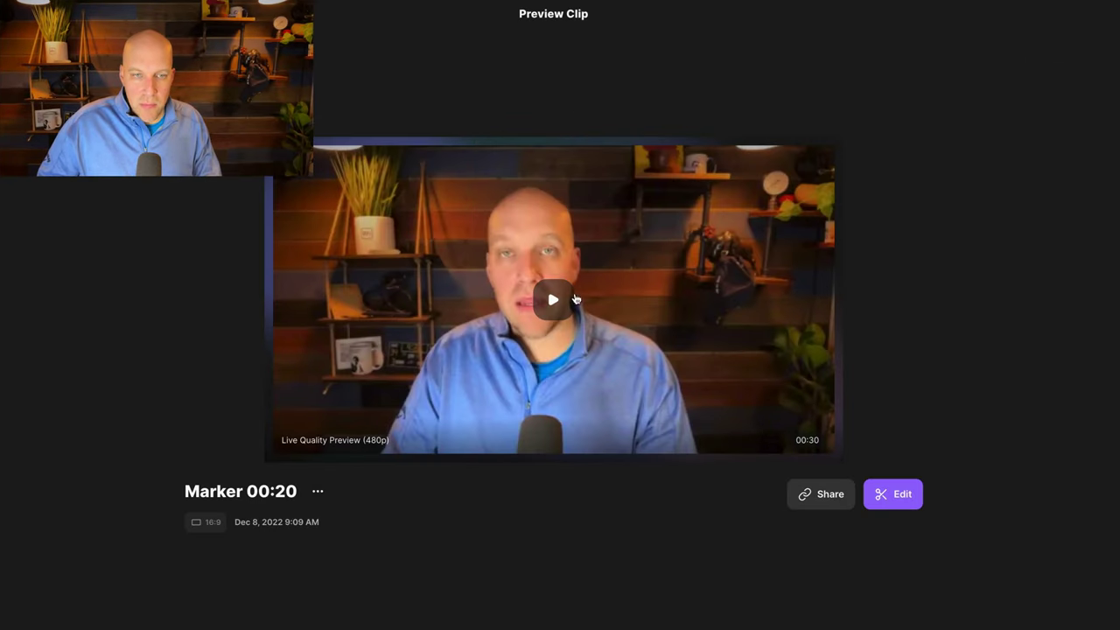
pyautogui.press('Escape')
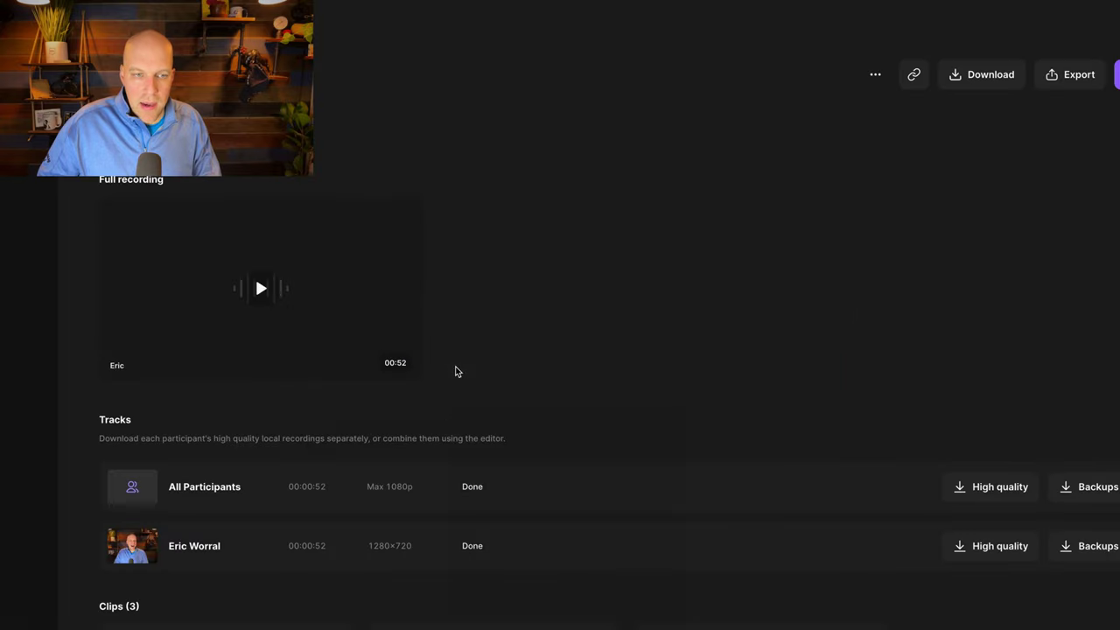
# Preview the Marker 00:36 clip, then pause and close the preview
pyautogui.scroll(-3, 456, 370)
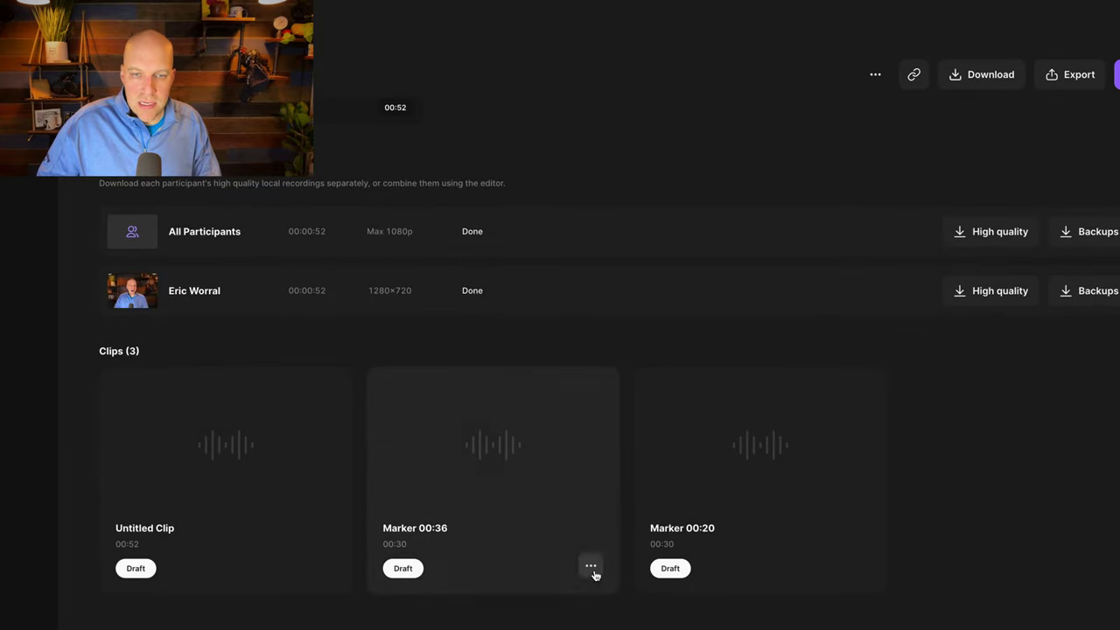
pyautogui.click(592, 567)
pyautogui.click(488, 377)
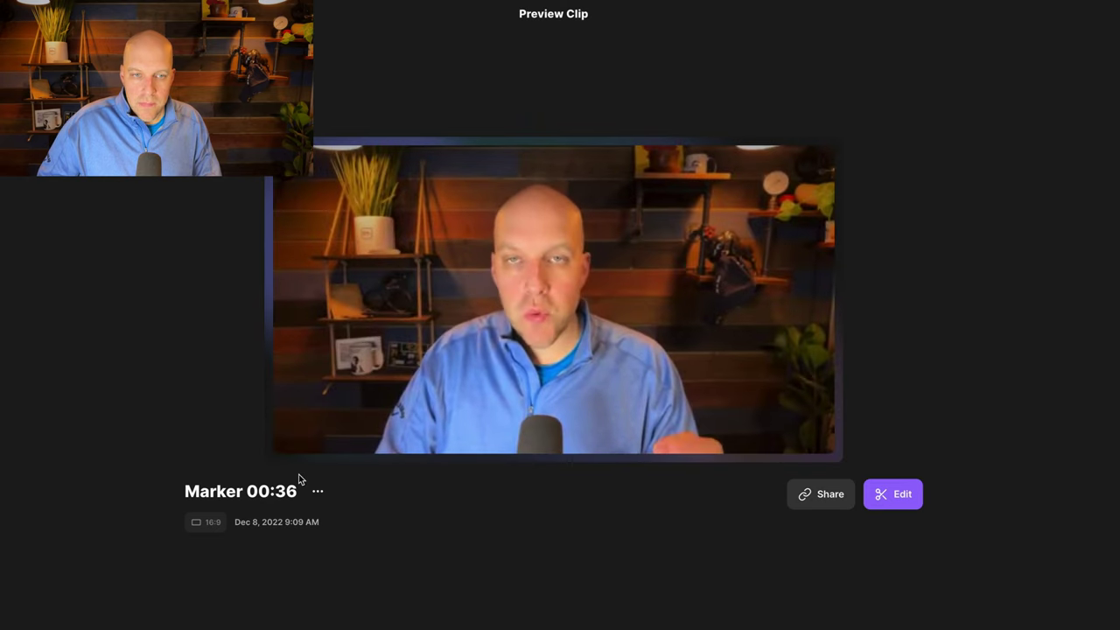
pyautogui.moveTo(365, 362)
pyautogui.click(547, 286)
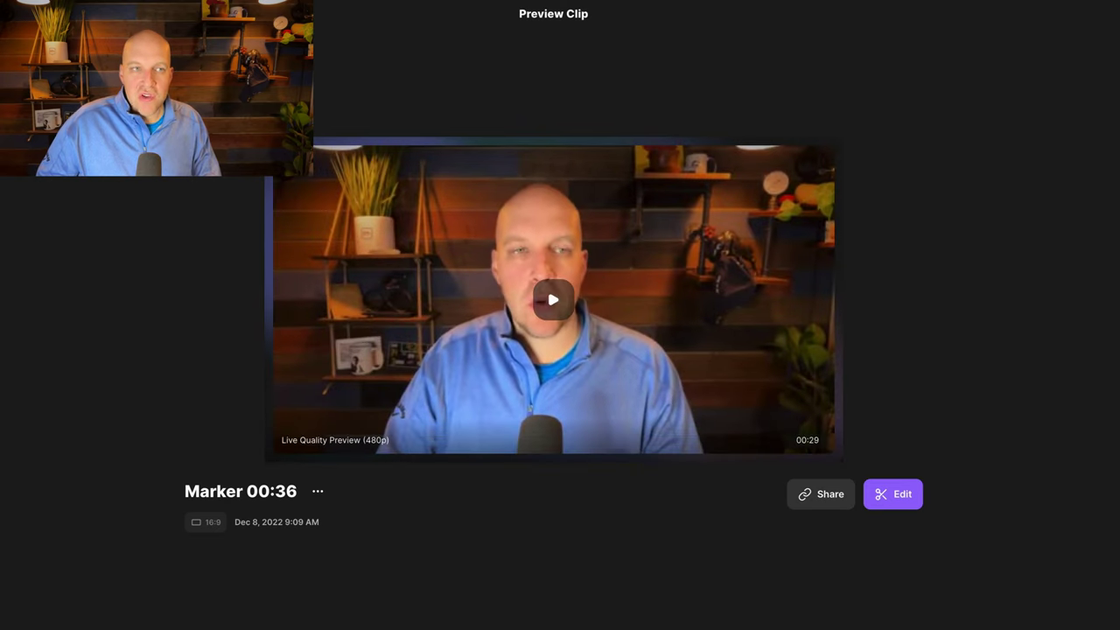
pyautogui.click(255, 275)
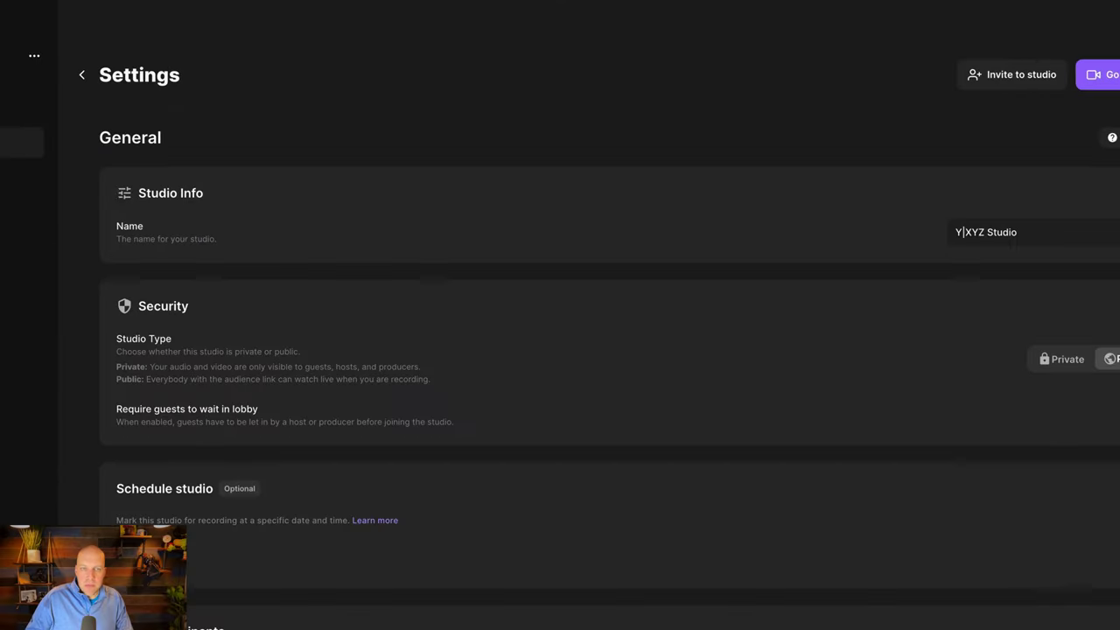
# Review the invite link's role options in Invite People, then close it back to studio Settings
pyautogui.scroll(-1, 443, 385)
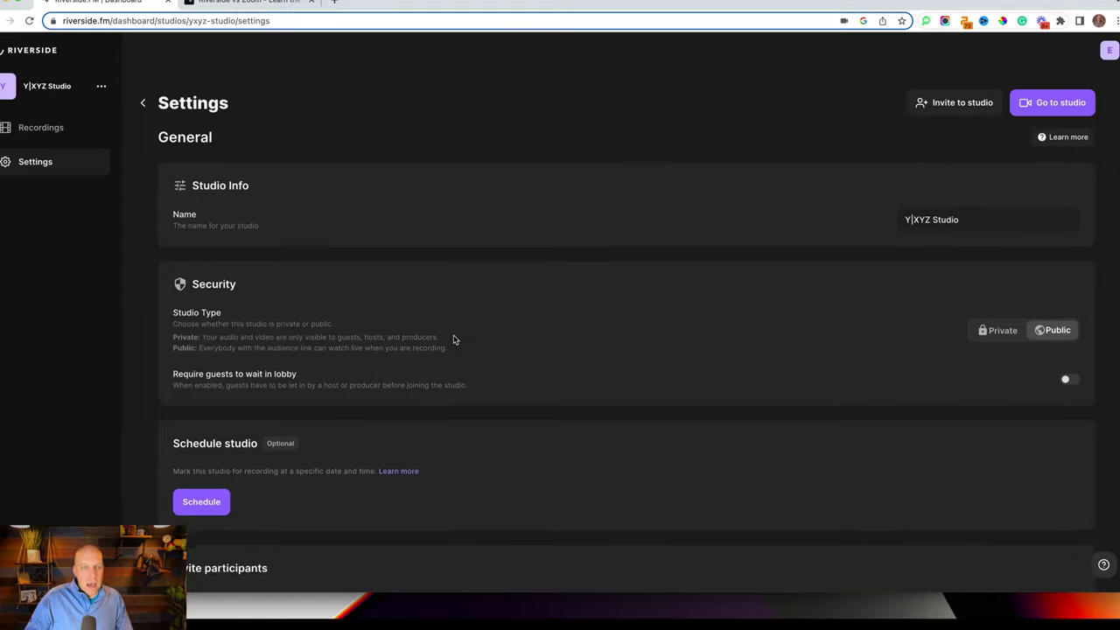
pyautogui.scroll(-1, 446, 332)
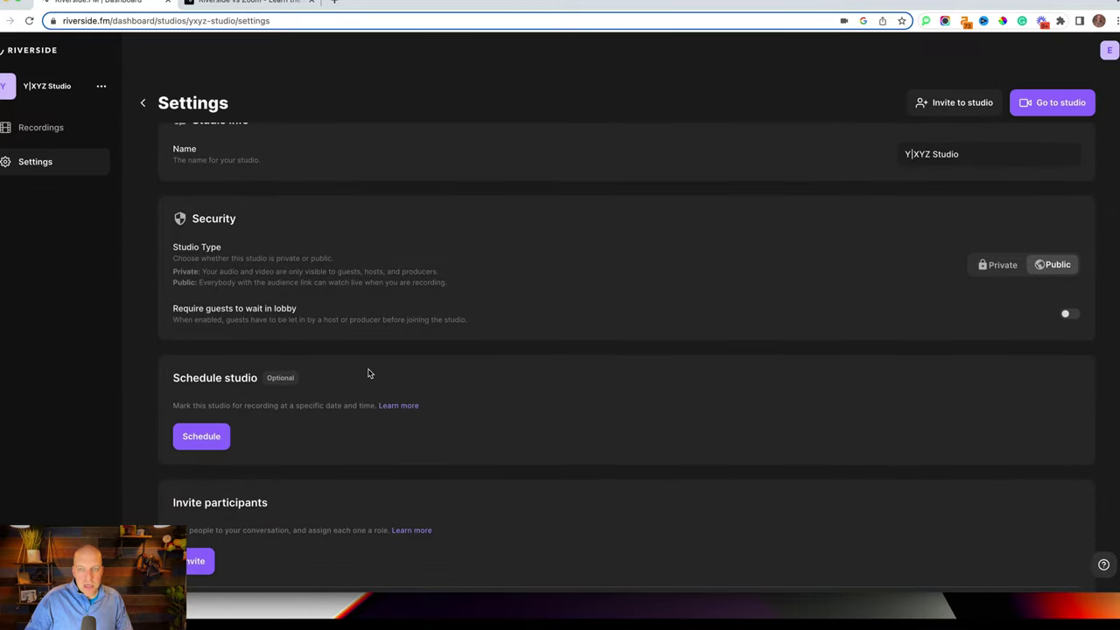
pyautogui.scroll(-2, 369, 374)
pyautogui.scroll(-2, 557, 367)
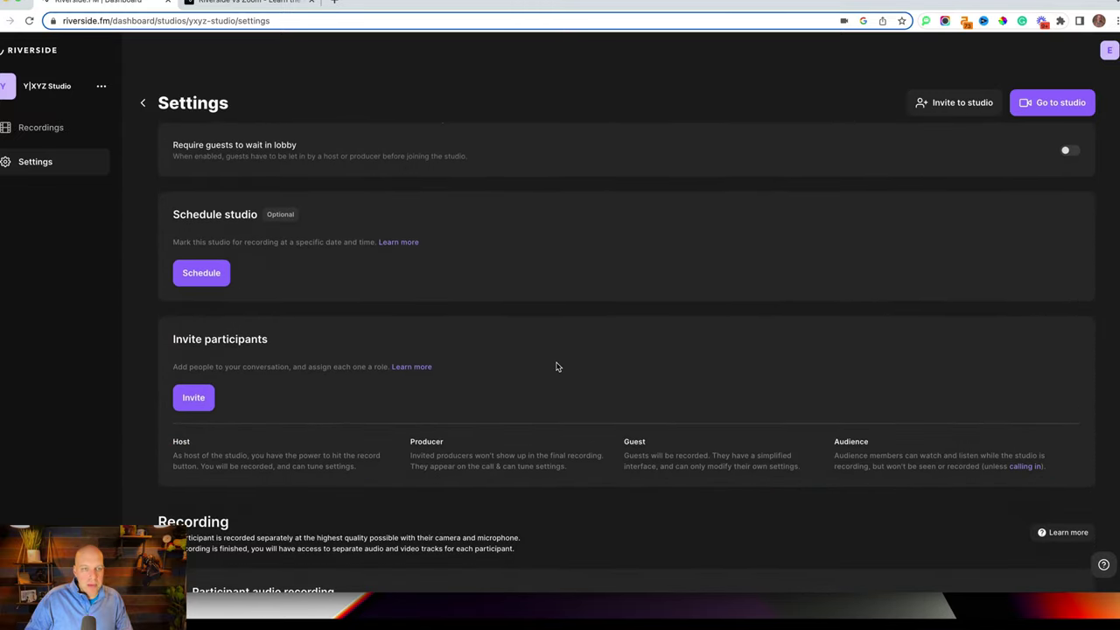
pyautogui.scroll(-2, 393, 425)
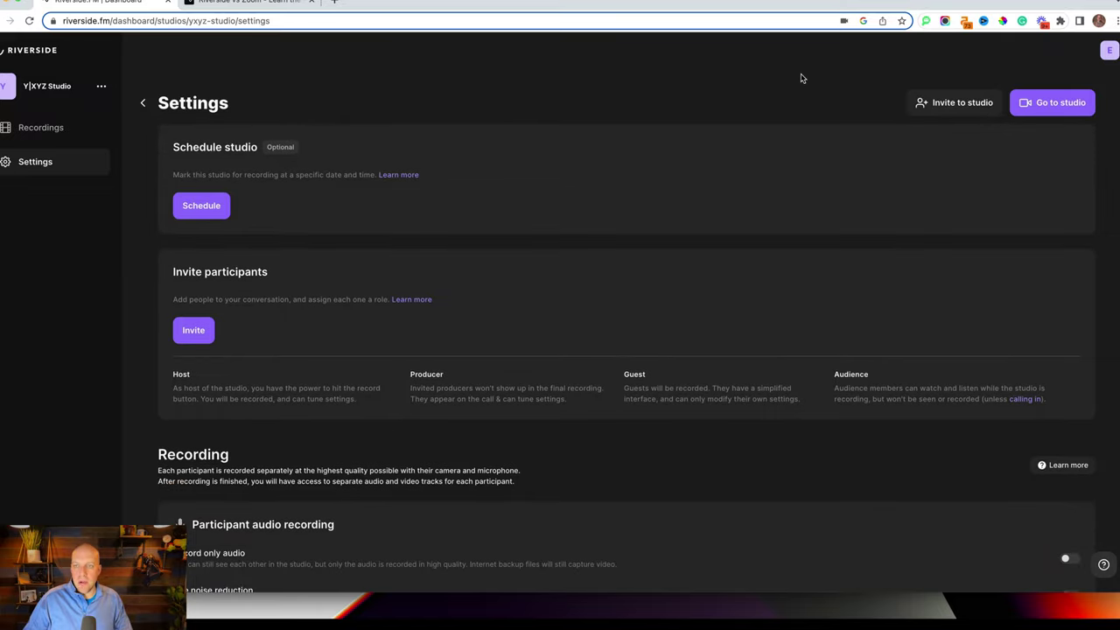
pyautogui.click(945, 108)
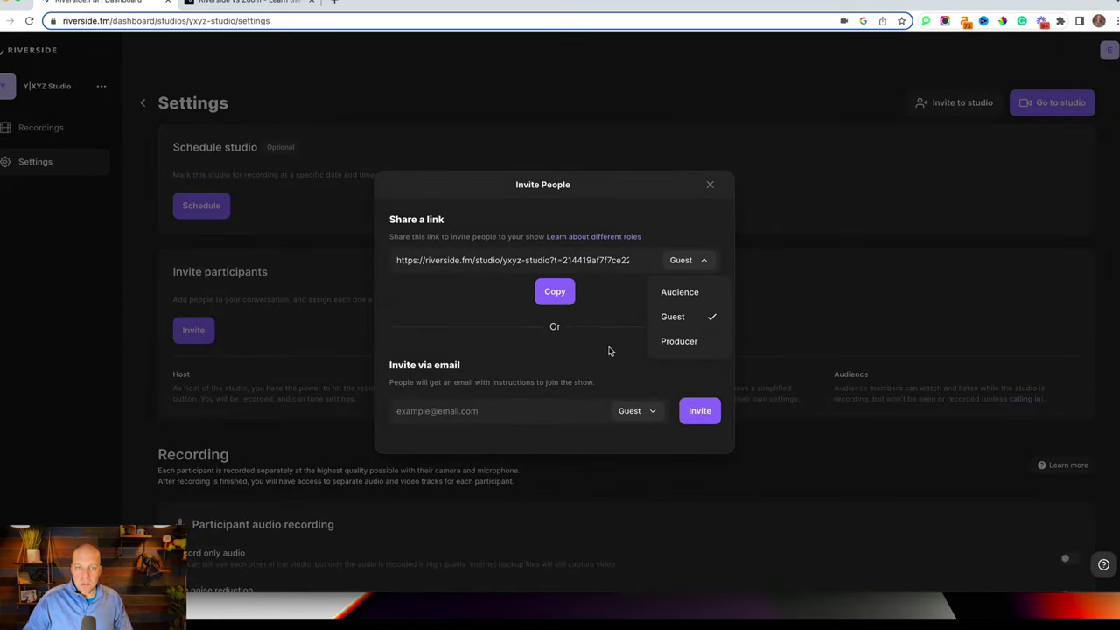
pyautogui.click(705, 262)
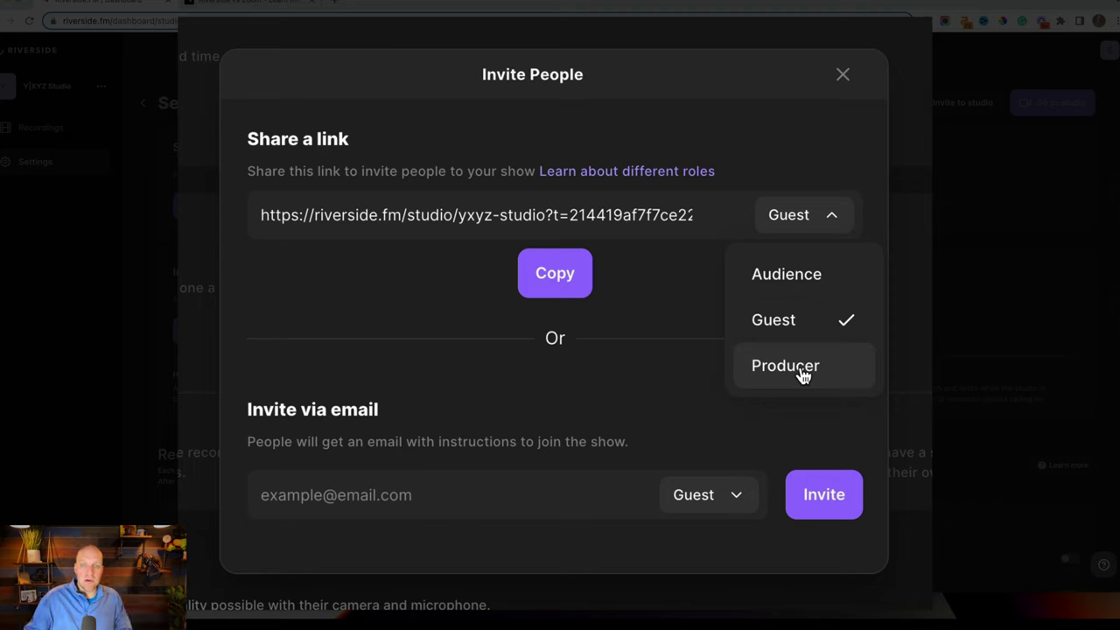
pyautogui.click(445, 493)
pyautogui.click(841, 77)
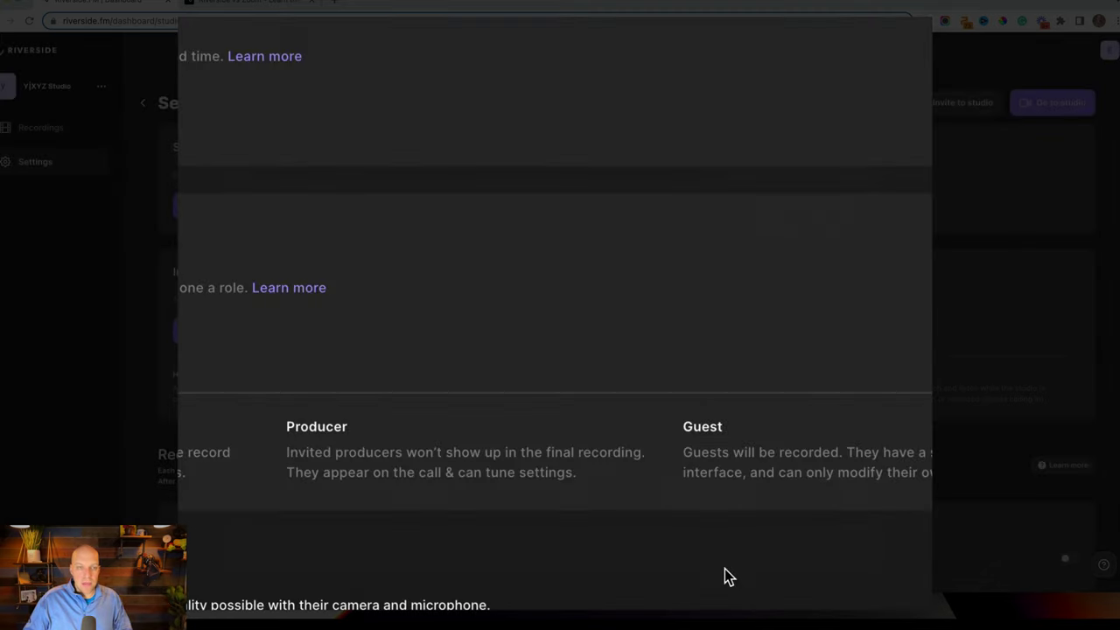
pyautogui.scroll(-2, 648, 455)
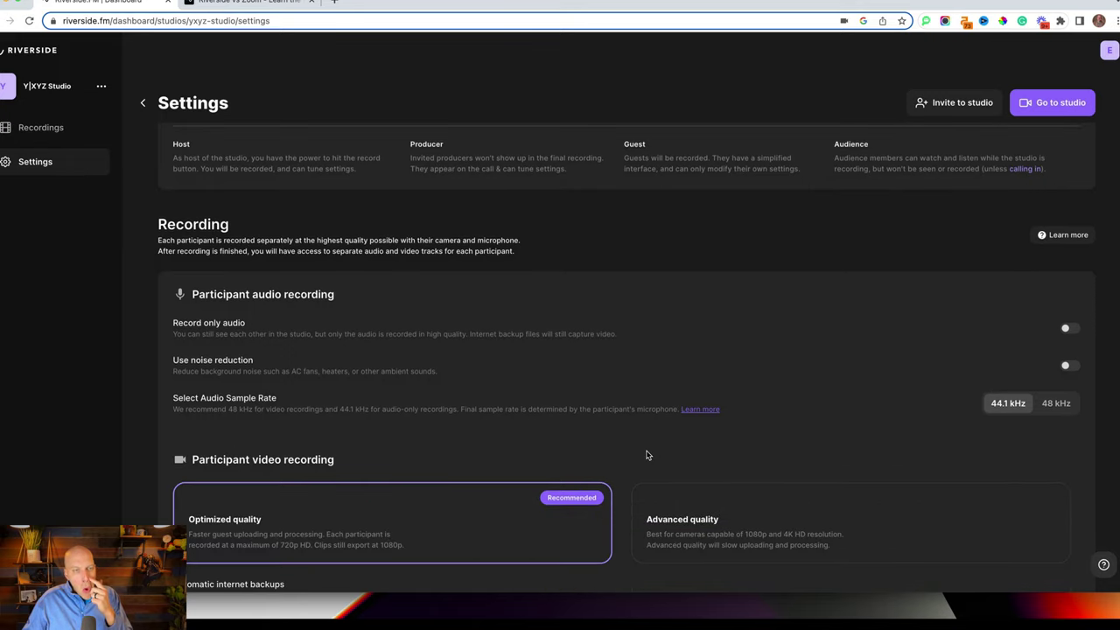
pyautogui.scroll(-8, 647, 455)
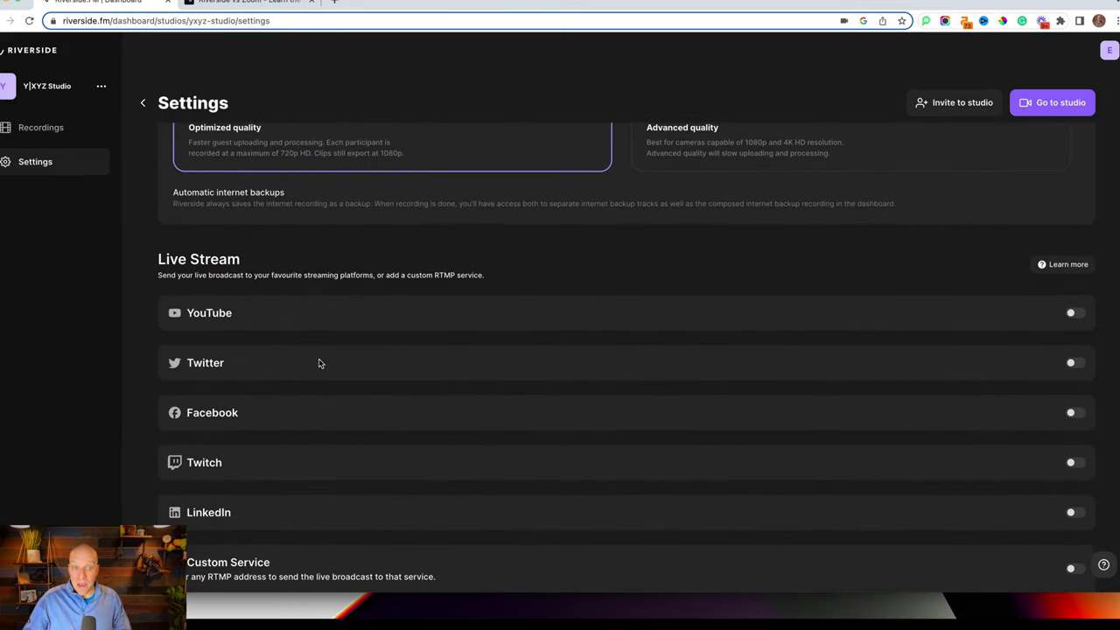
pyautogui.scroll(-9, 332, 411)
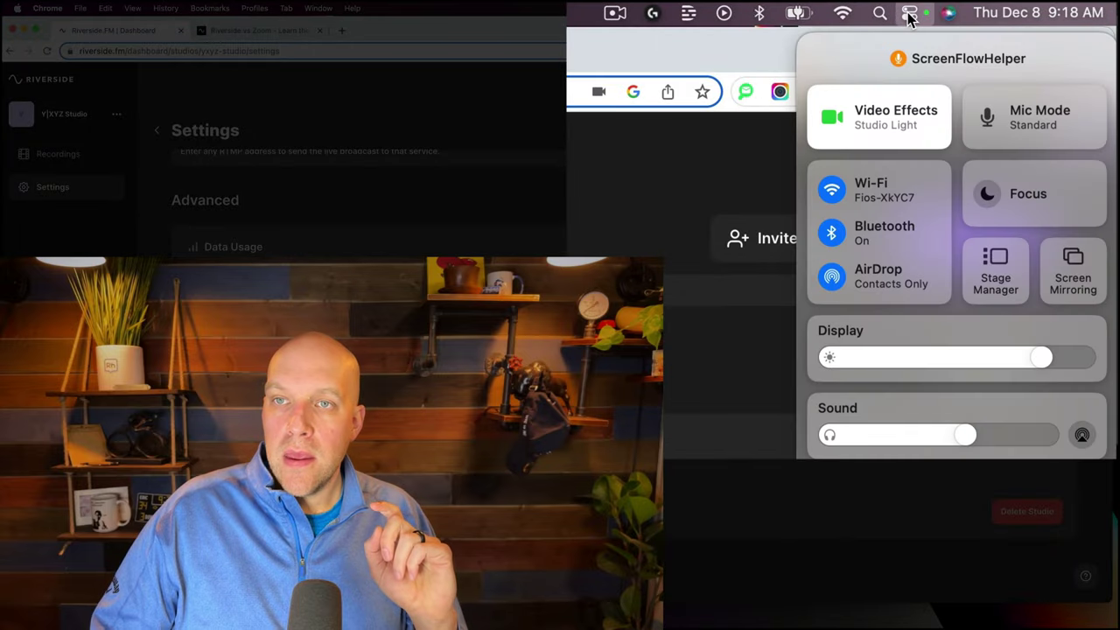
# Turn the camera's Studio Light and Portrait effects on, then off again
pyautogui.click(847, 140)
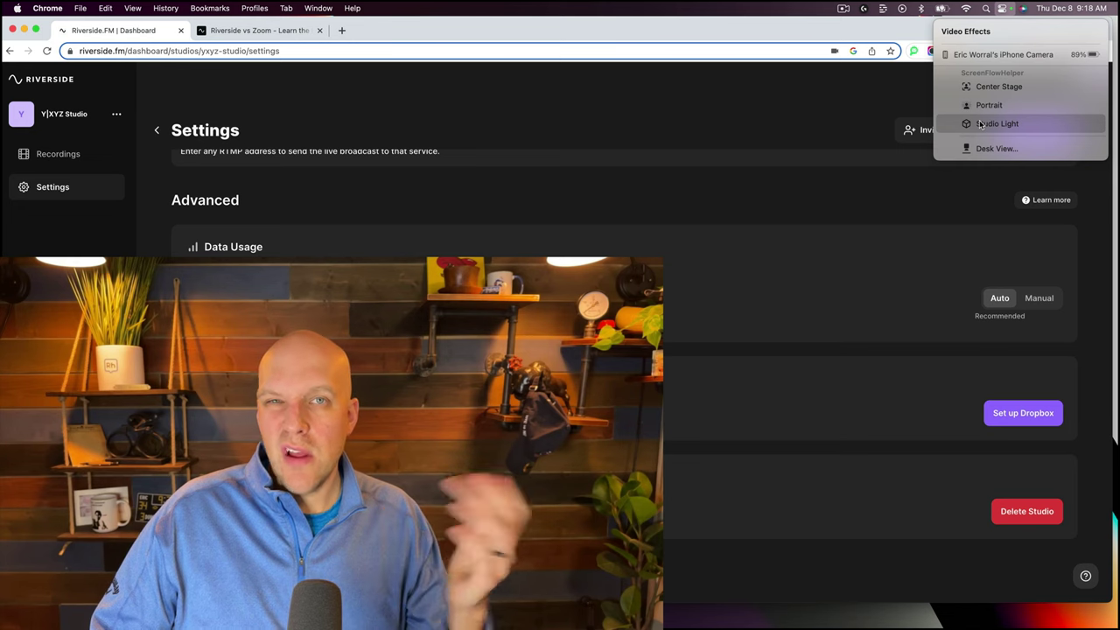
pyautogui.click(981, 124)
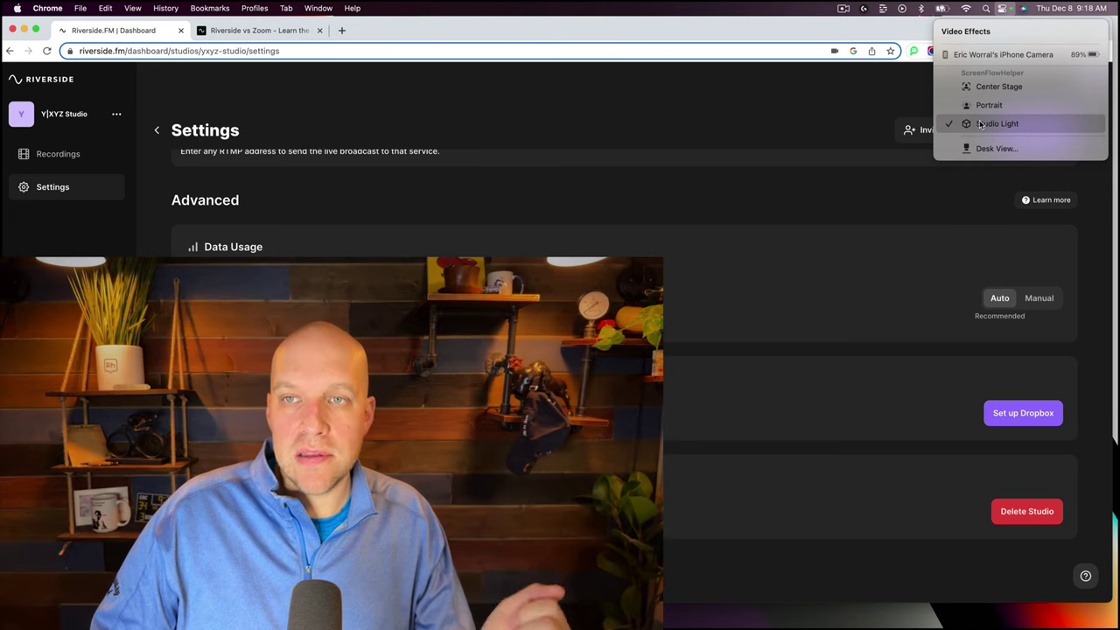
pyautogui.click(994, 105)
pyautogui.click(995, 105)
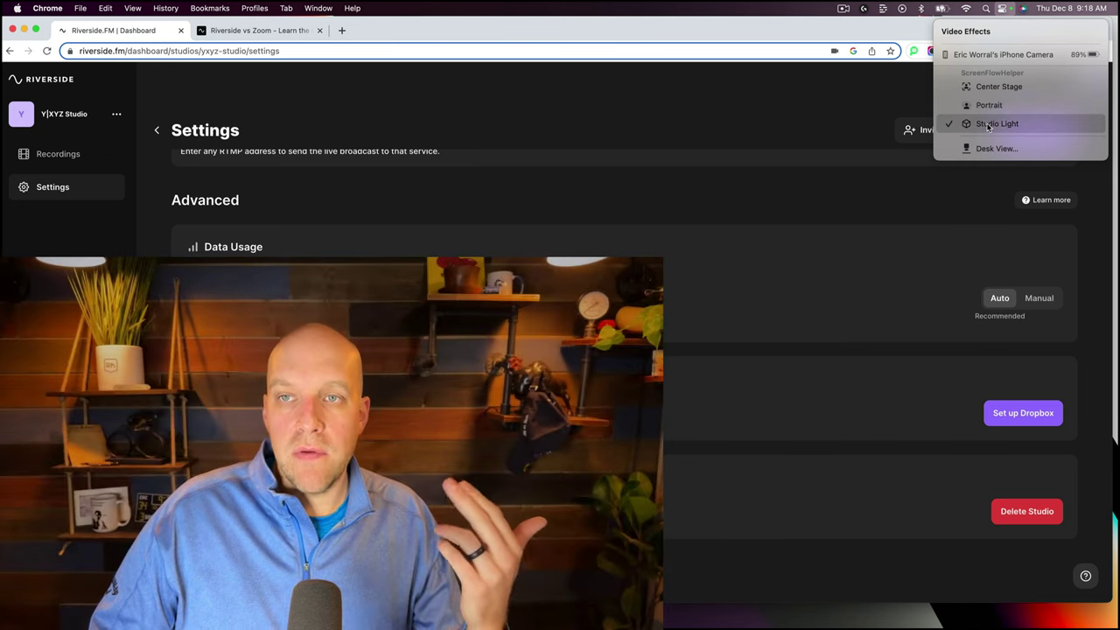
pyautogui.click(995, 124)
# Close Video Effects and return to Riverside's Studios dashboard
pyautogui.click(792, 40)
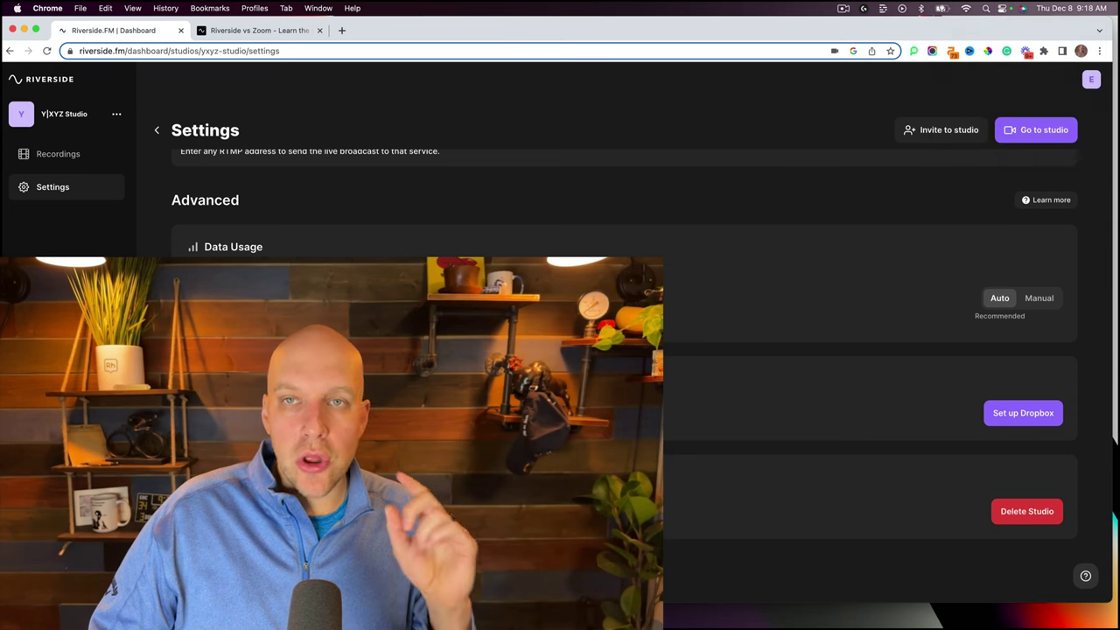
pyautogui.scroll(5, 145, 202)
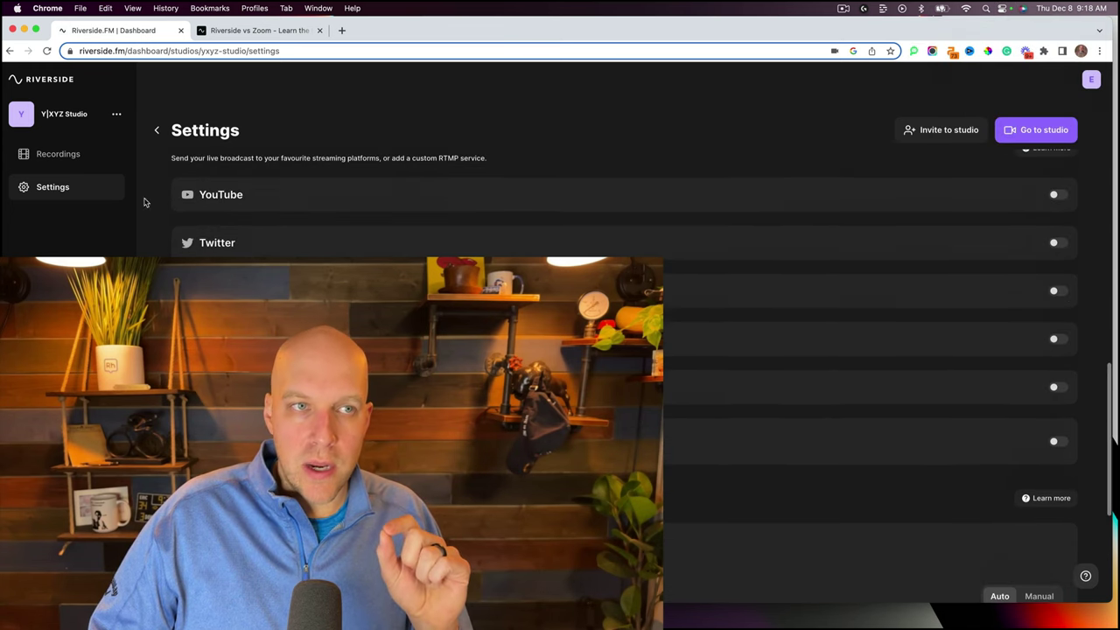
pyautogui.click(42, 79)
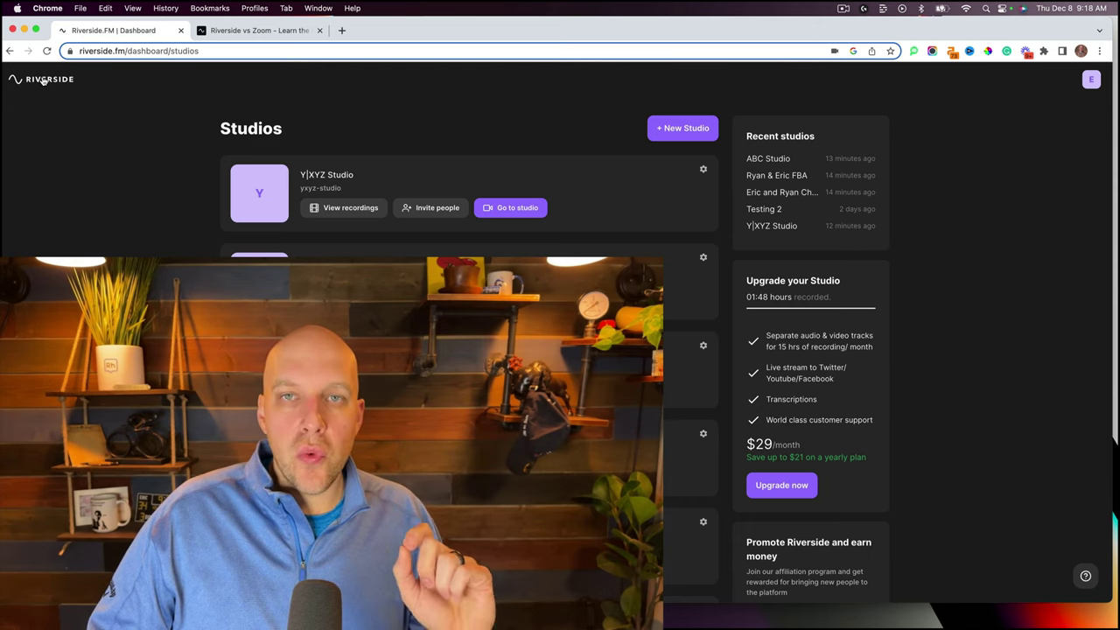
pyautogui.click(985, 8)
pyautogui.write('qu')
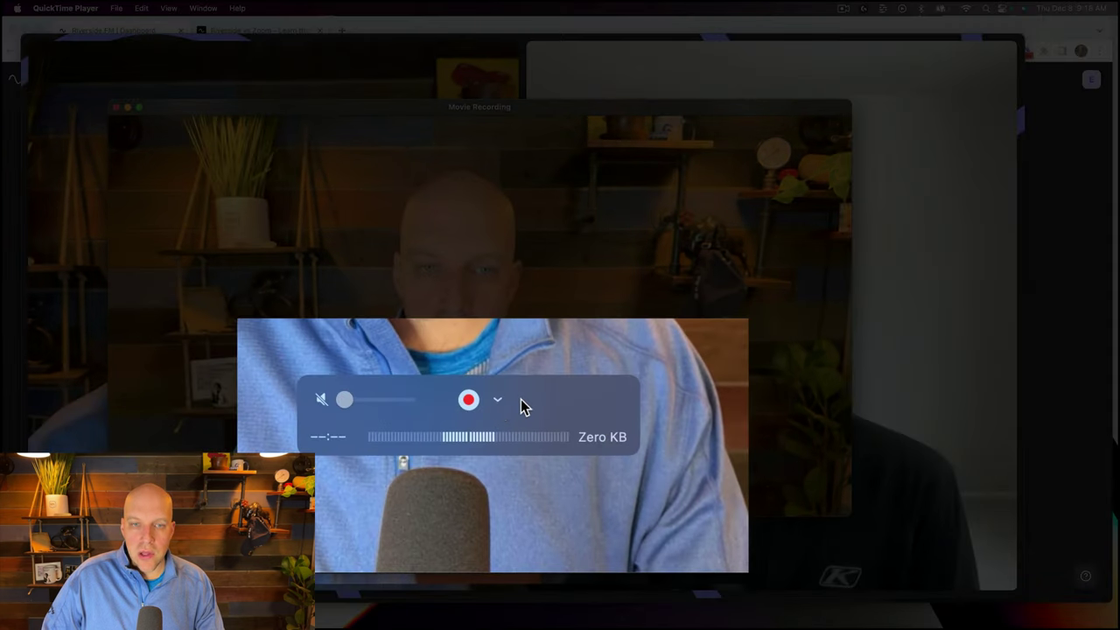
pyautogui.click(495, 423)
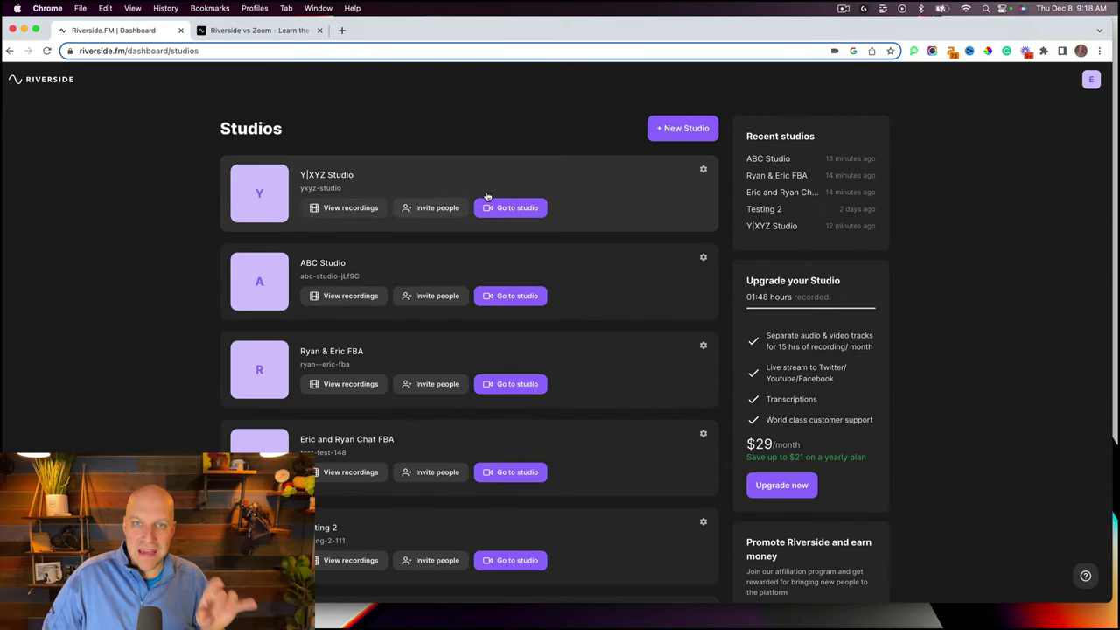
# Create a new Audio & Video studio named 'fdaga' and enter it
pyautogui.click(671, 129)
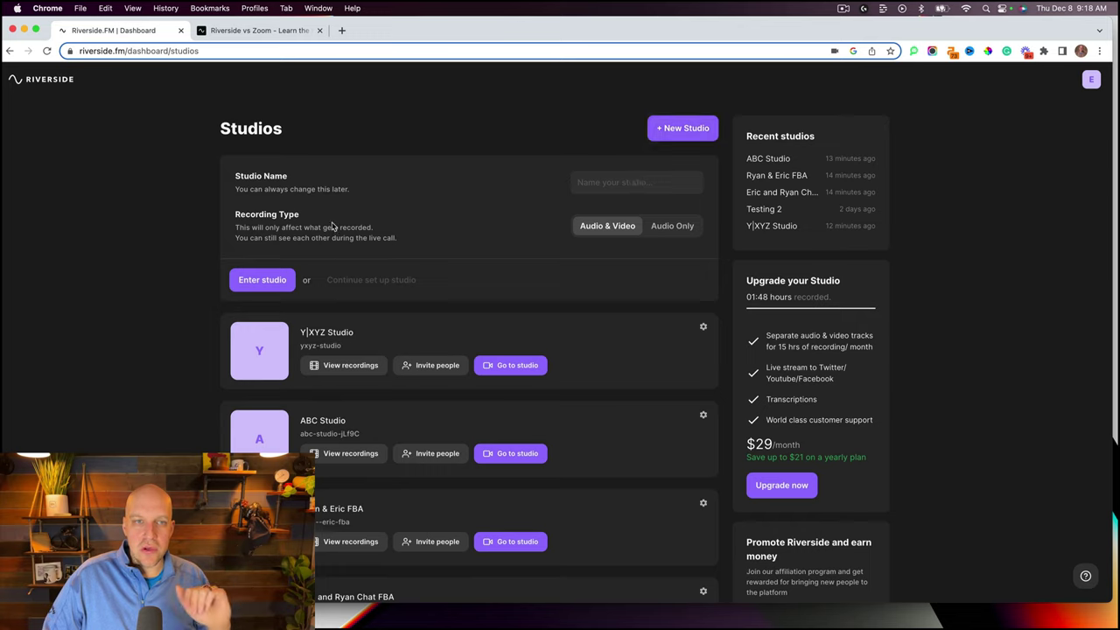
pyautogui.write('fdaga')
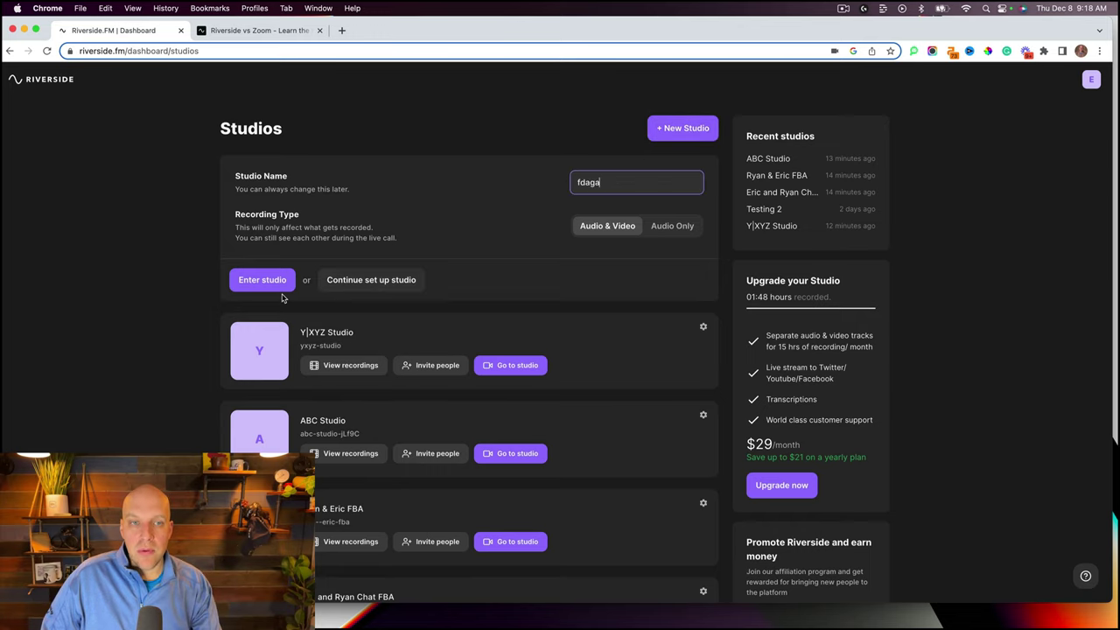
pyautogui.click(273, 282)
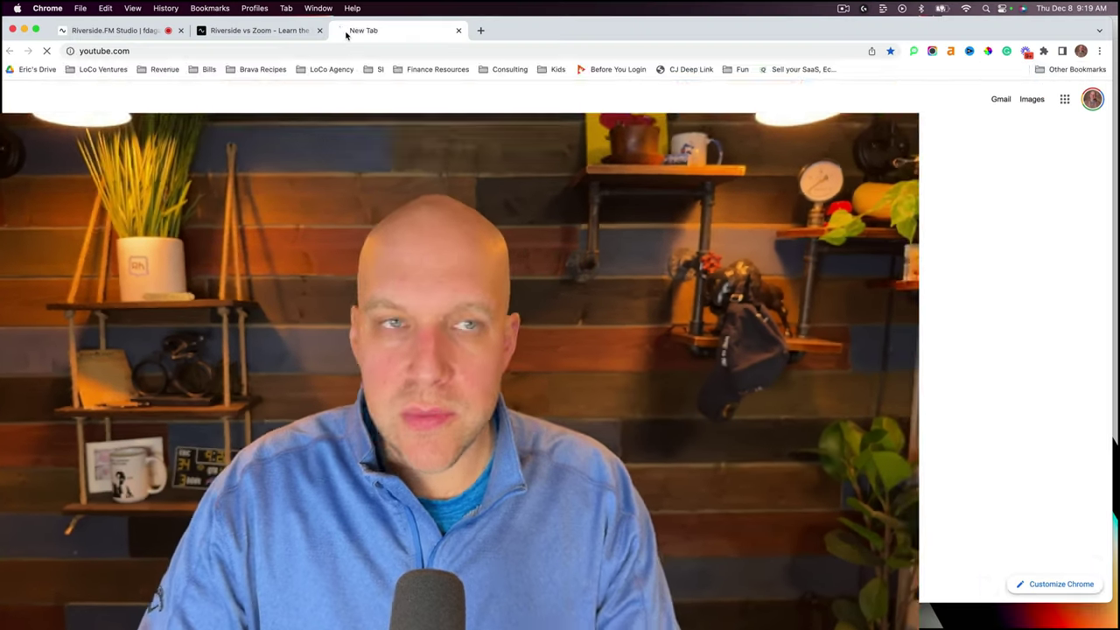
# Load YouTube and search for 'joe rogan podcast' from the suggestions
pyautogui.press('Return')
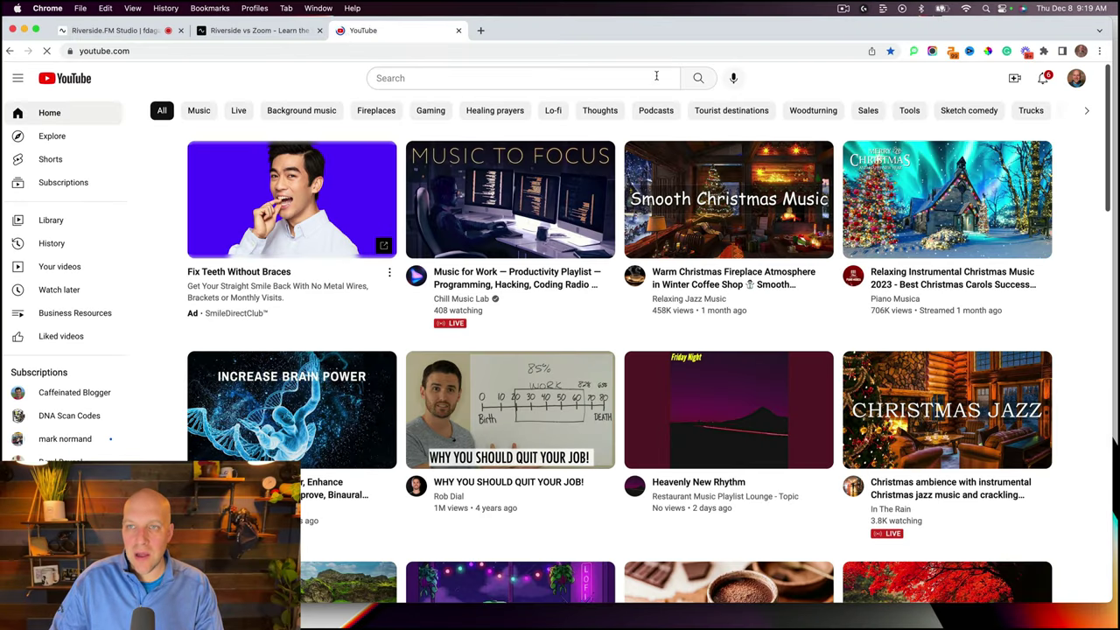
pyautogui.click(399, 77)
pyautogui.write('j')
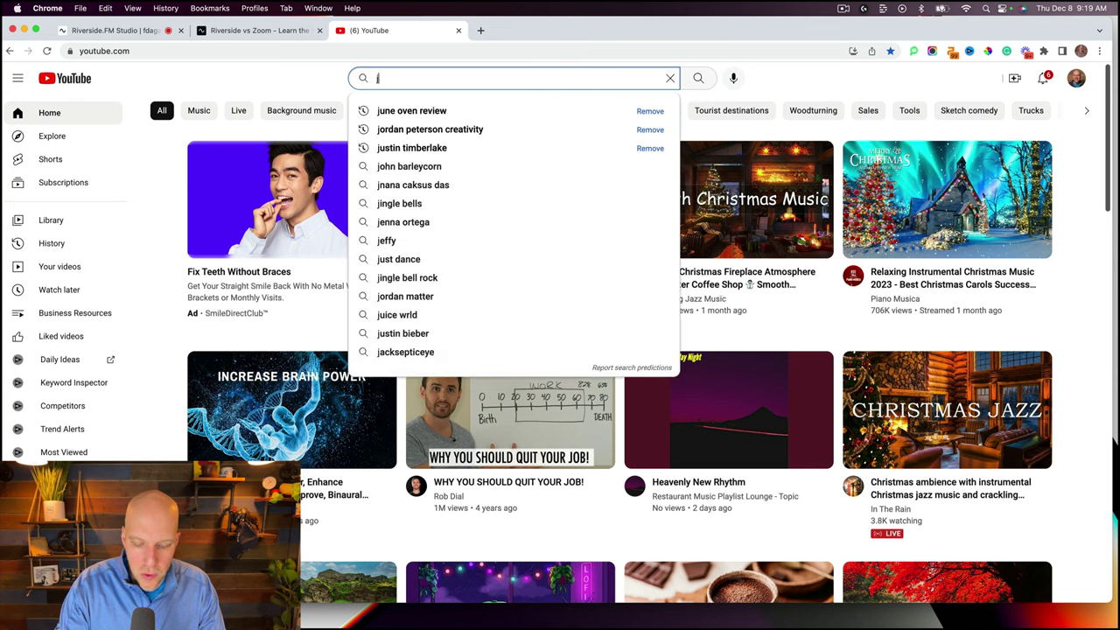
pyautogui.write('oe rogan')
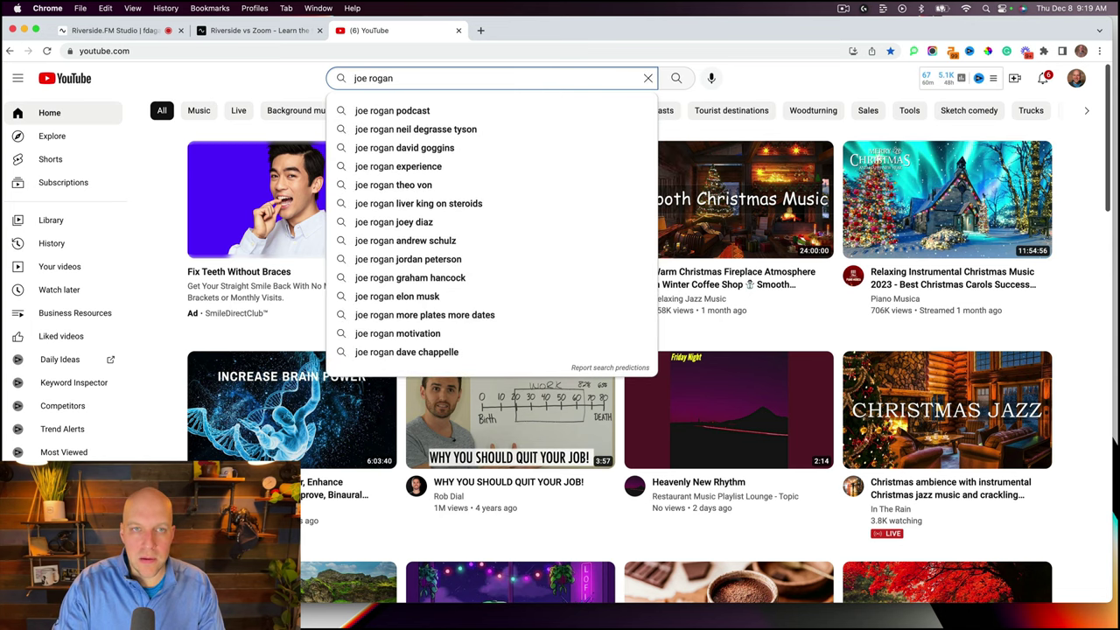
pyautogui.press('Down')
pyautogui.press('Return')
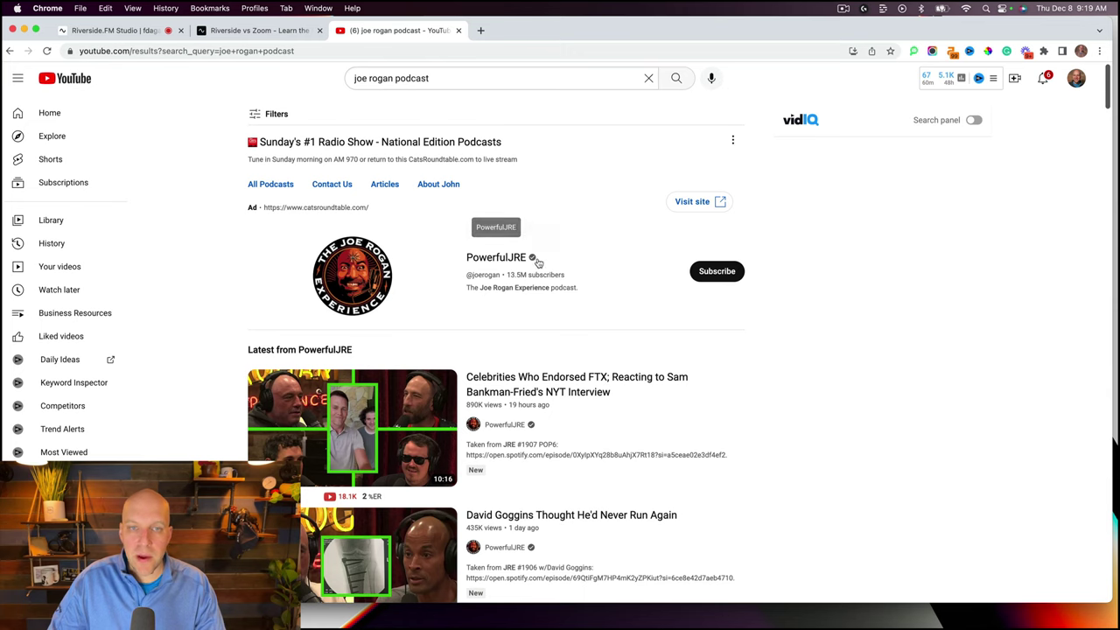
pyautogui.scroll(-1, 450, 300)
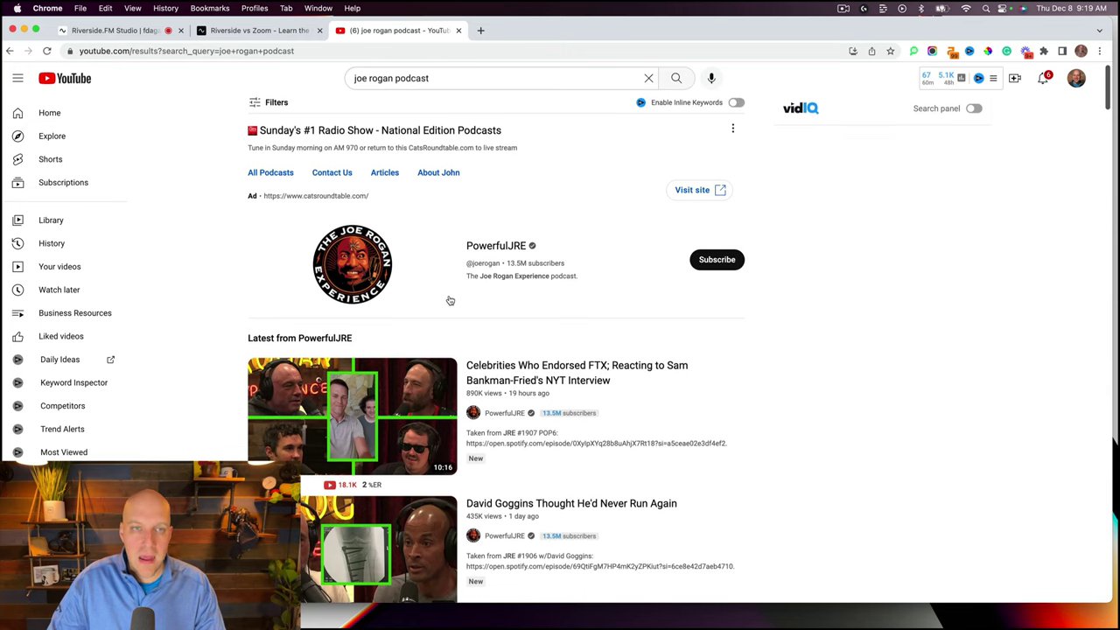
pyautogui.scroll(1, 450, 300)
# Filter the results to channels, then open JRE Clips and its Videos list
pyautogui.click(268, 114)
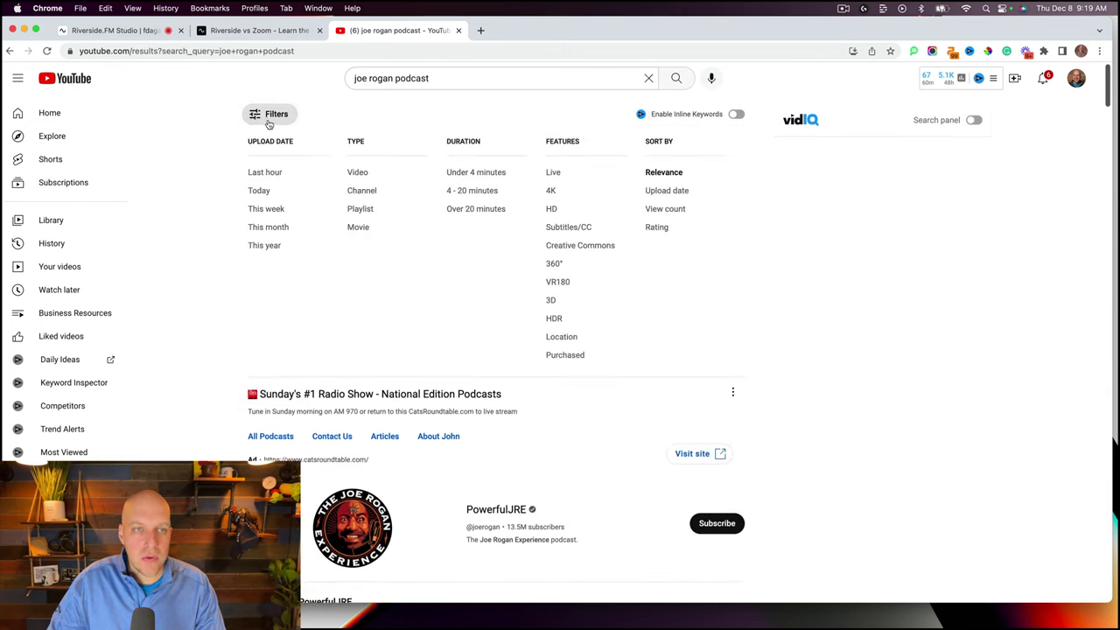
pyautogui.click(367, 191)
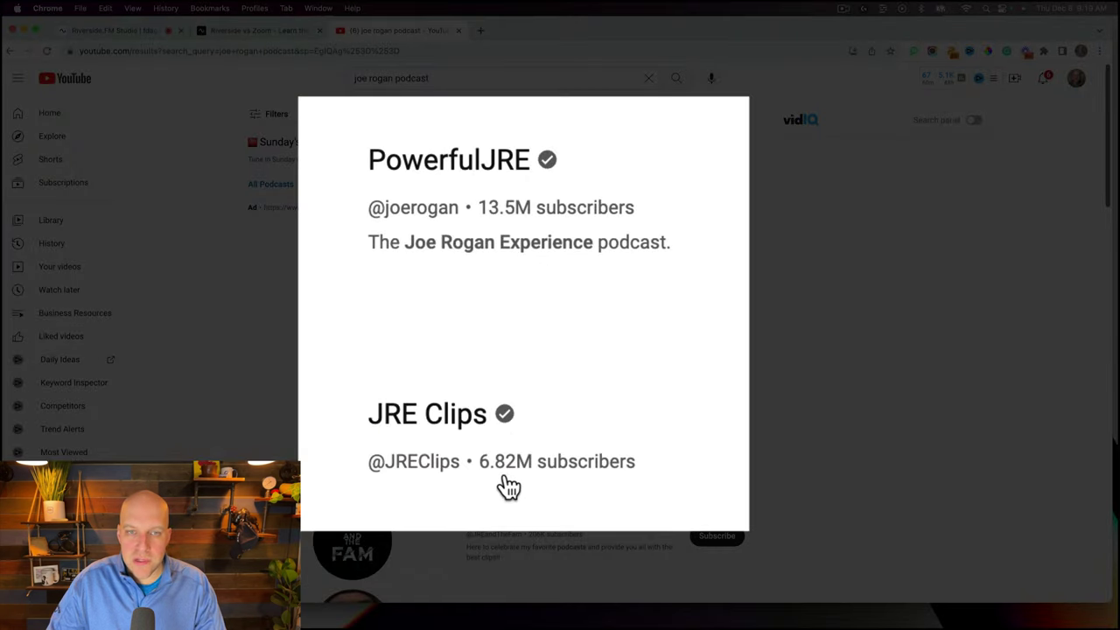
pyautogui.click(435, 421)
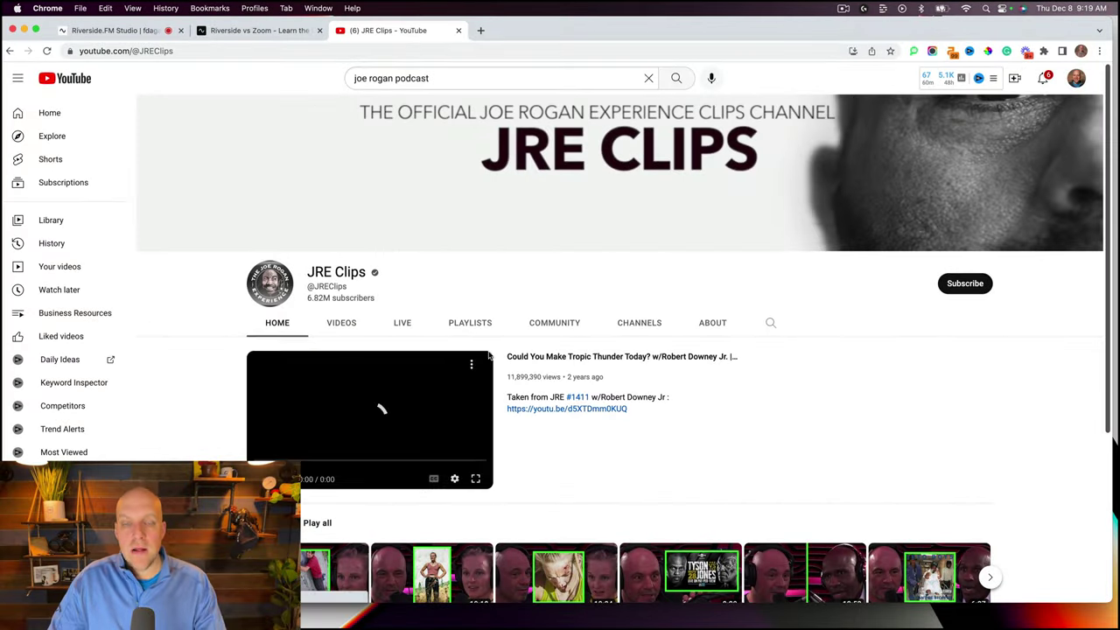
pyautogui.click(342, 323)
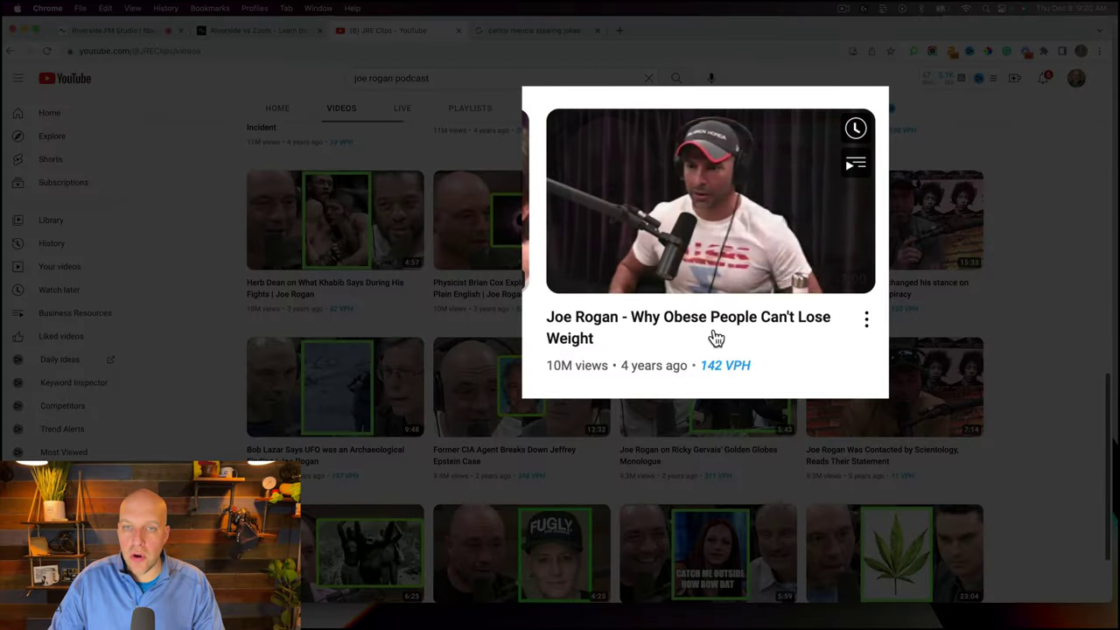
# In a new tab, Google 'why obese people cant lose weight' and open the Joe Rogan video result
pyautogui.click(618, 30)
pyautogui.write('why ob')
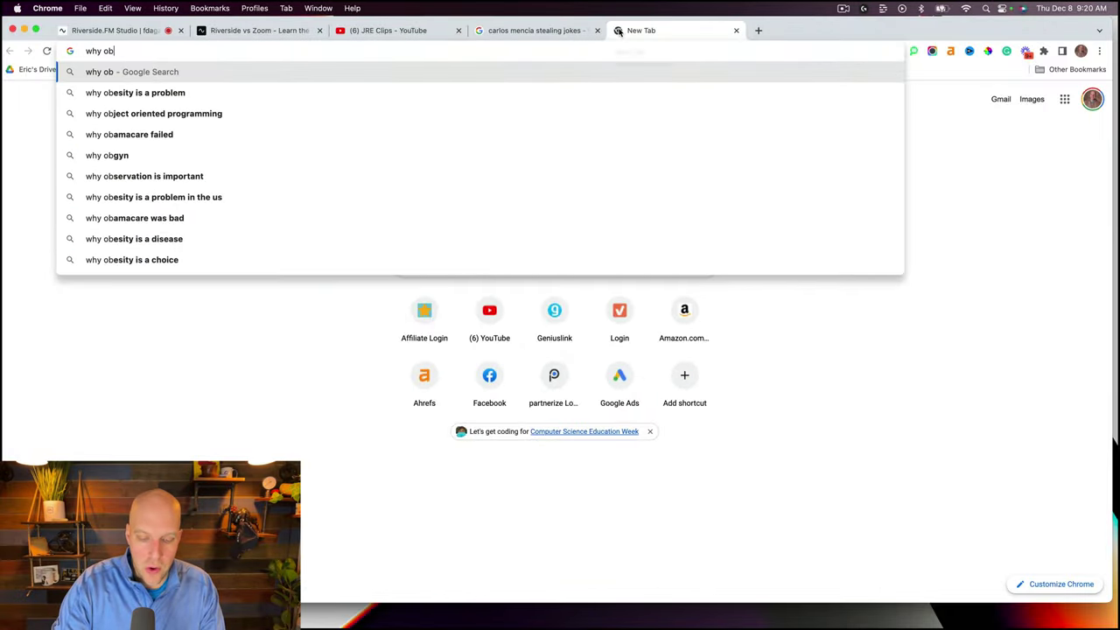
pyautogui.write('ese people cant lose weight')
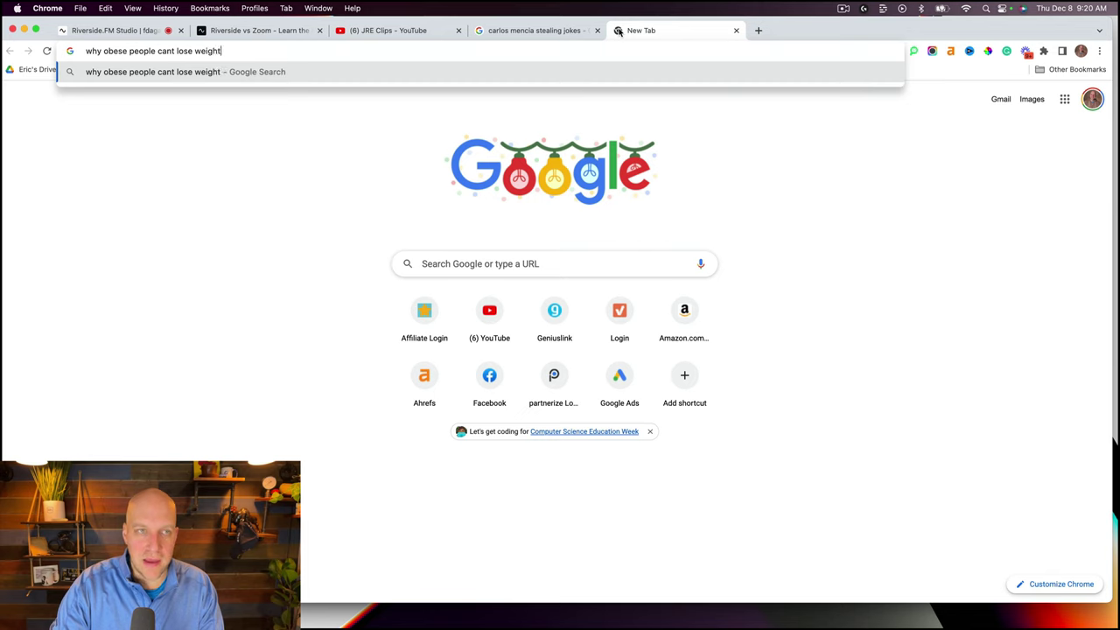
pyautogui.press('Return')
pyautogui.scroll(-5, 610, 320)
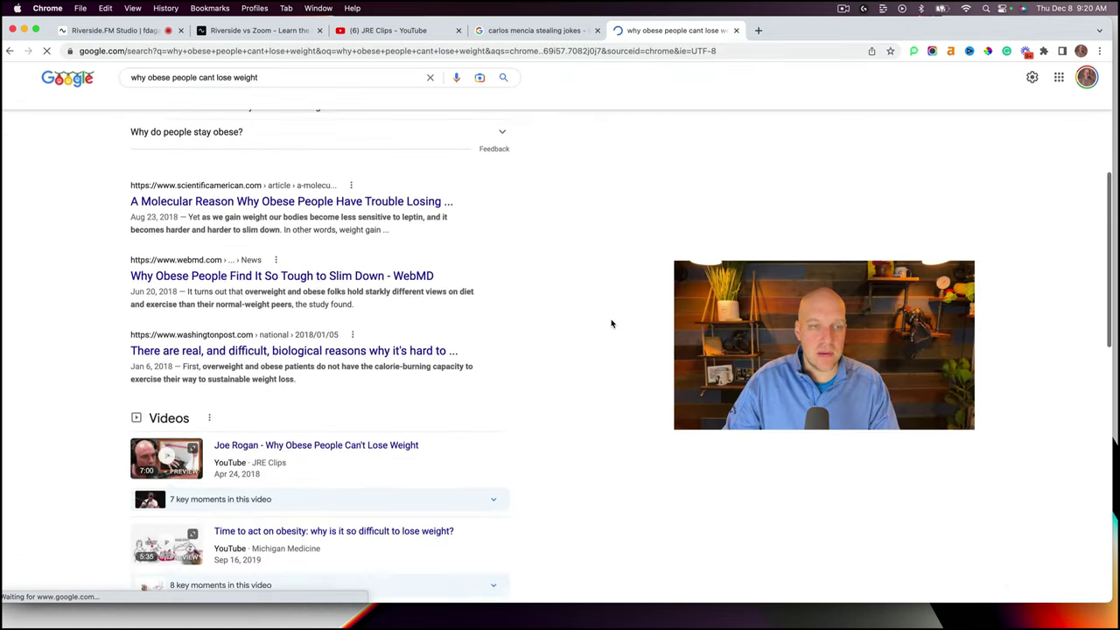
pyautogui.scroll(-2, 610, 321)
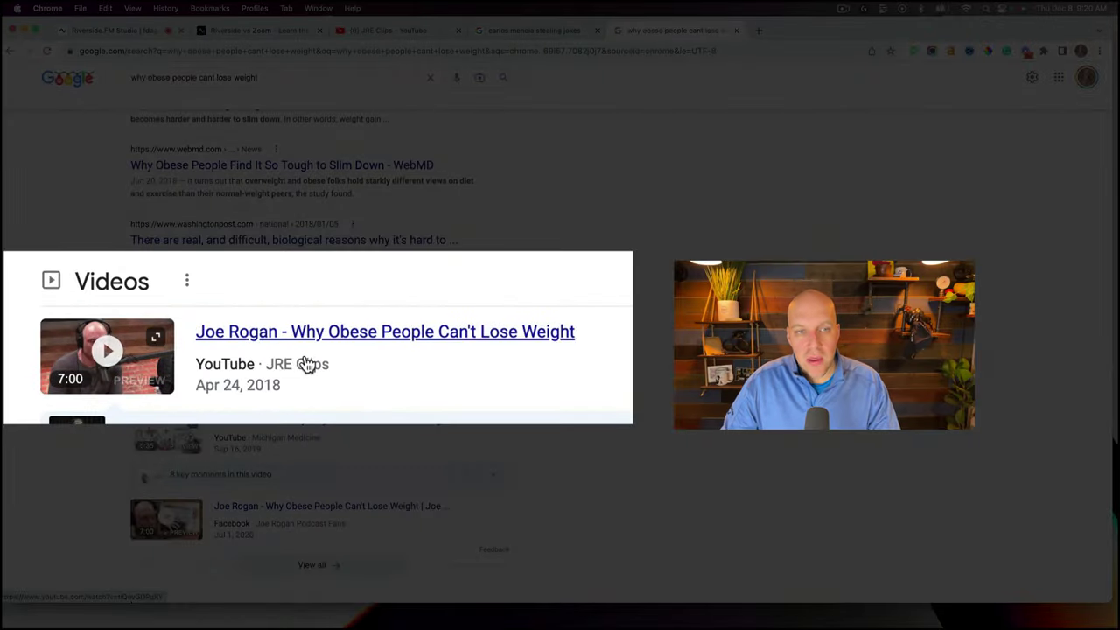
pyautogui.click(294, 350)
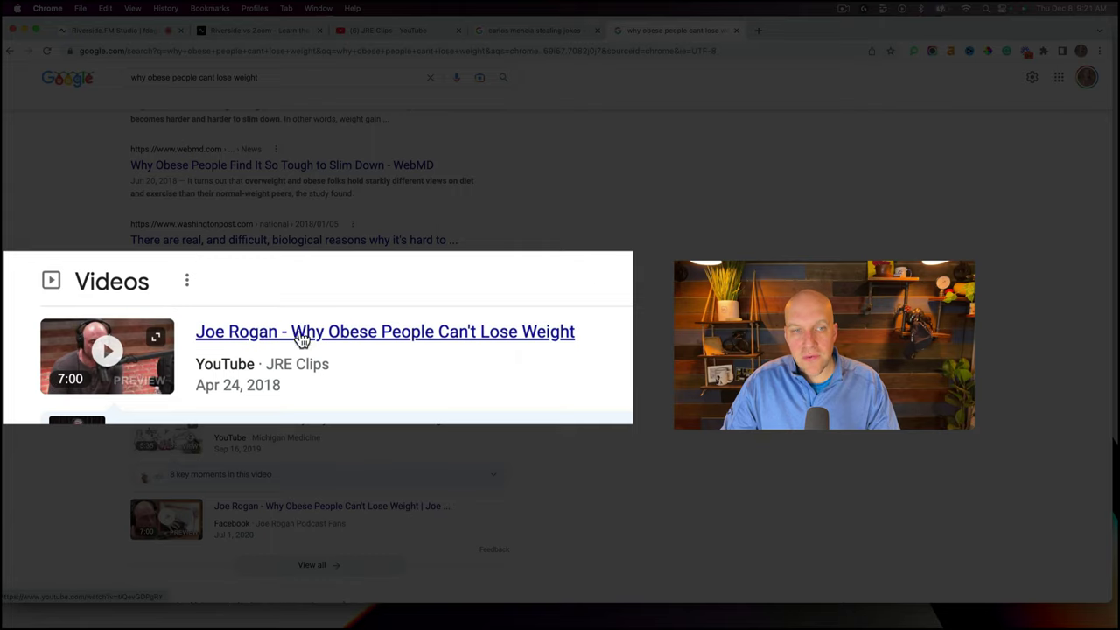
# Scroll back to the top of the results and drag the browser tab along the tab bar
pyautogui.scroll(2, 426, 437)
pyautogui.moveTo(259, 77); pyautogui.dragTo(131, 77)
pyautogui.scroll(2, 518, 450)
pyautogui.scroll(3, 517, 450)
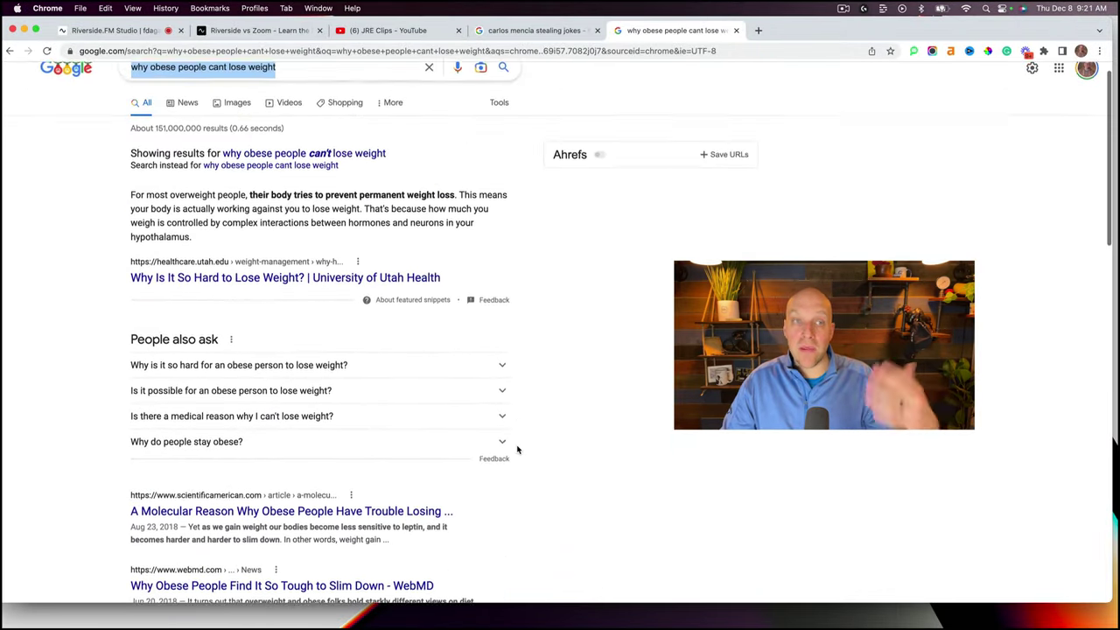